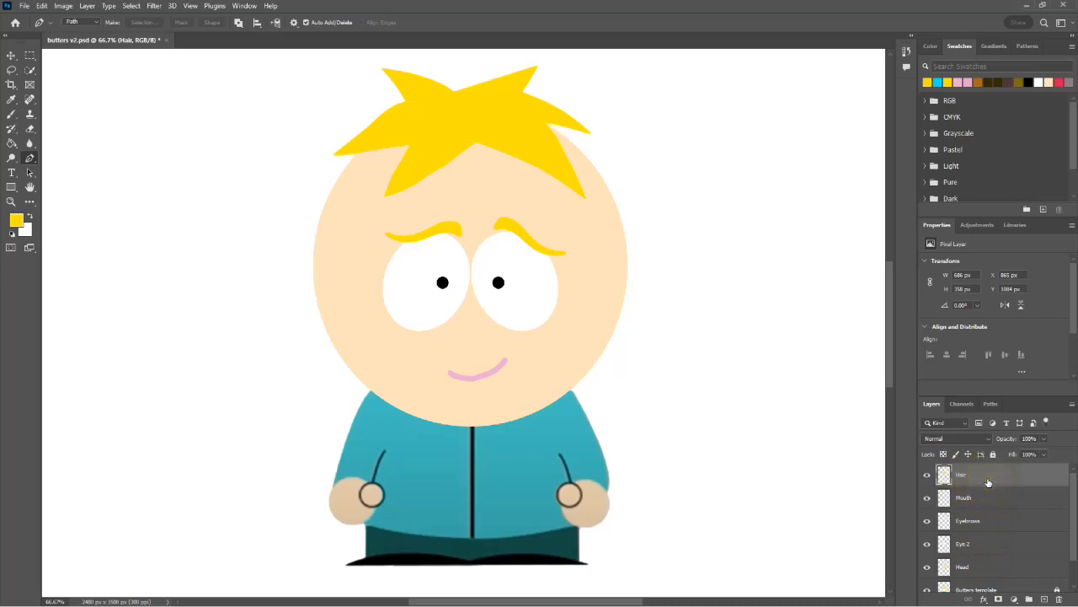
Step: Group the Hair, Mouth, Eyebrows and Eye 2 layers, name the group "Head parts", and leave no layer selected
left_click(988, 481)
left_click(985, 500, "shift")
left_click(982, 524, "shift")
left_click(977, 545, "shift")
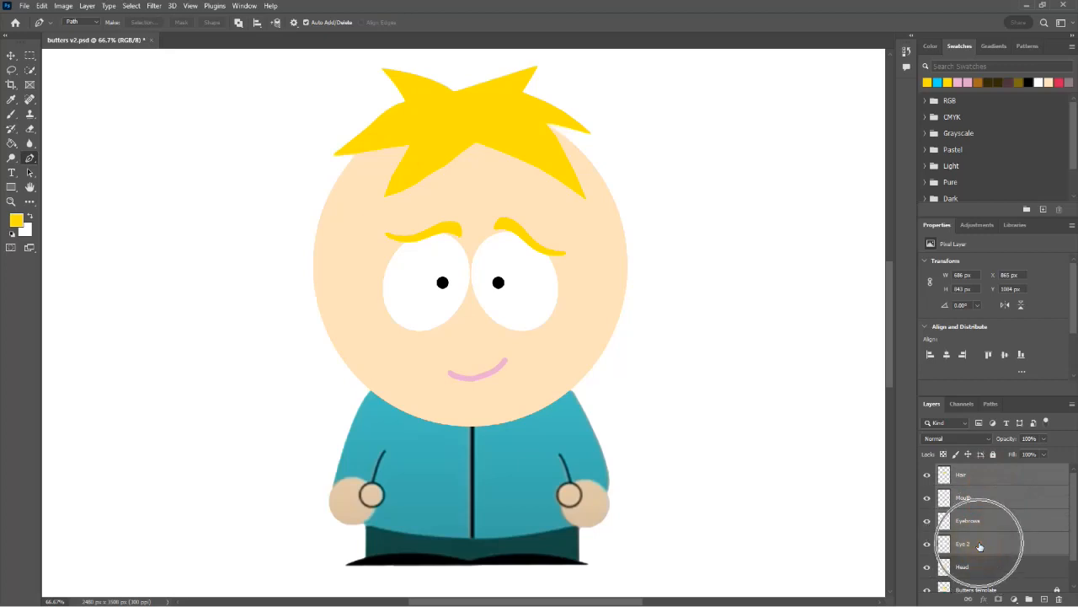
left_click(1029, 599)
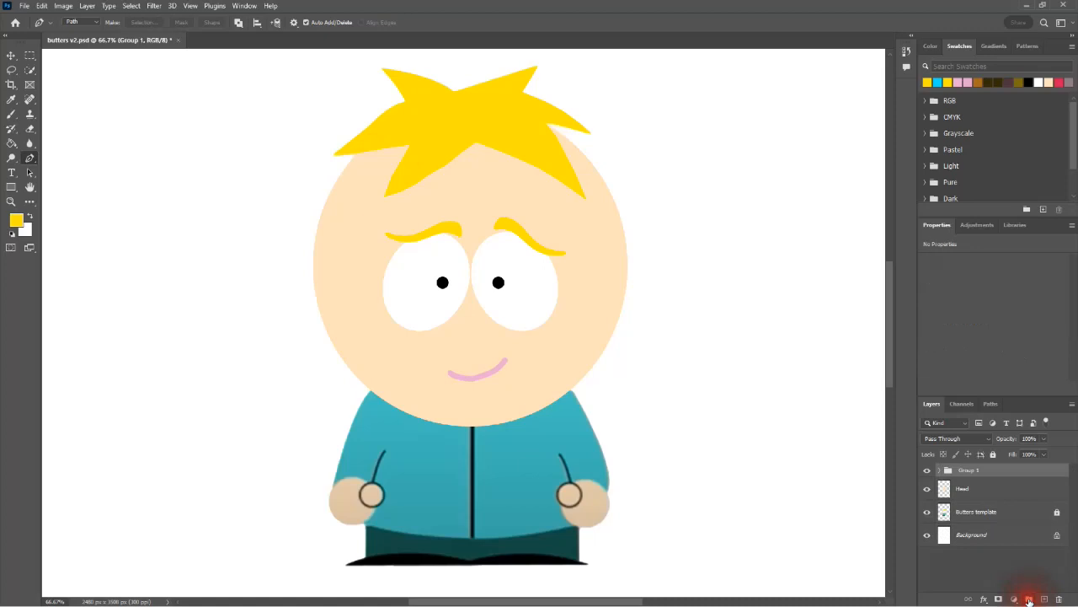
double_click(970, 473)
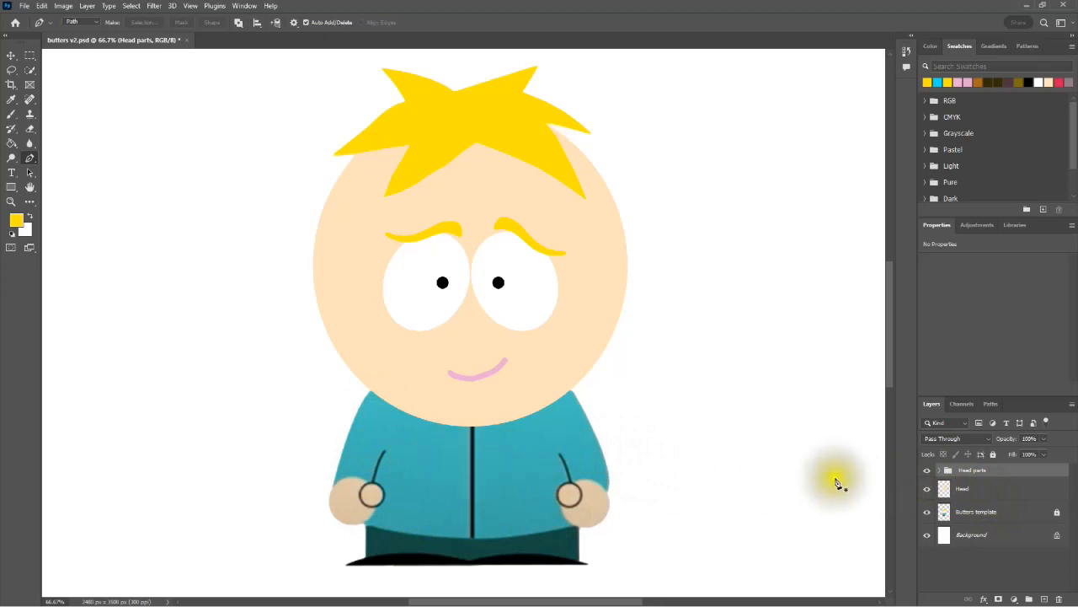
left_click(989, 553)
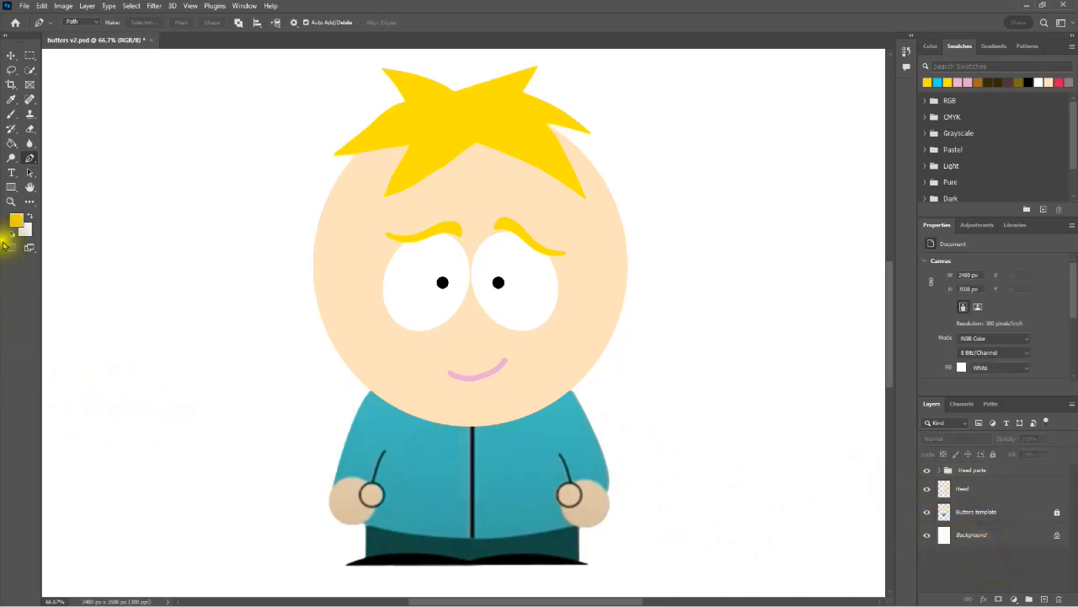
Step: Draw a rectangle about 551 × 379 px over the torso, filled with the jacket's sampled teal (3db4b6), and place its layer below Head
left_click(11, 185)
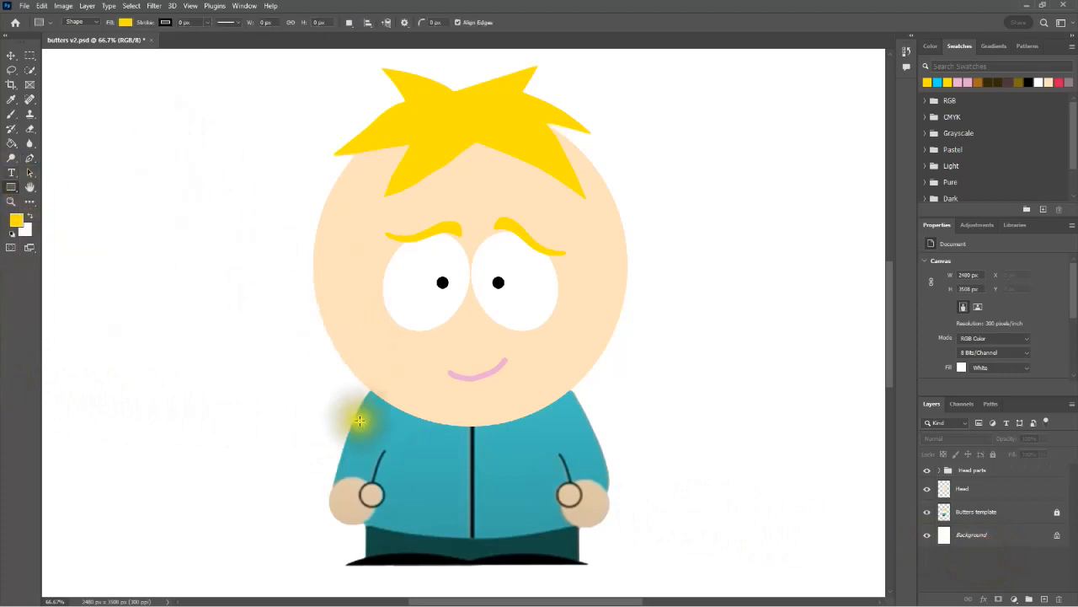
left_click(125, 22)
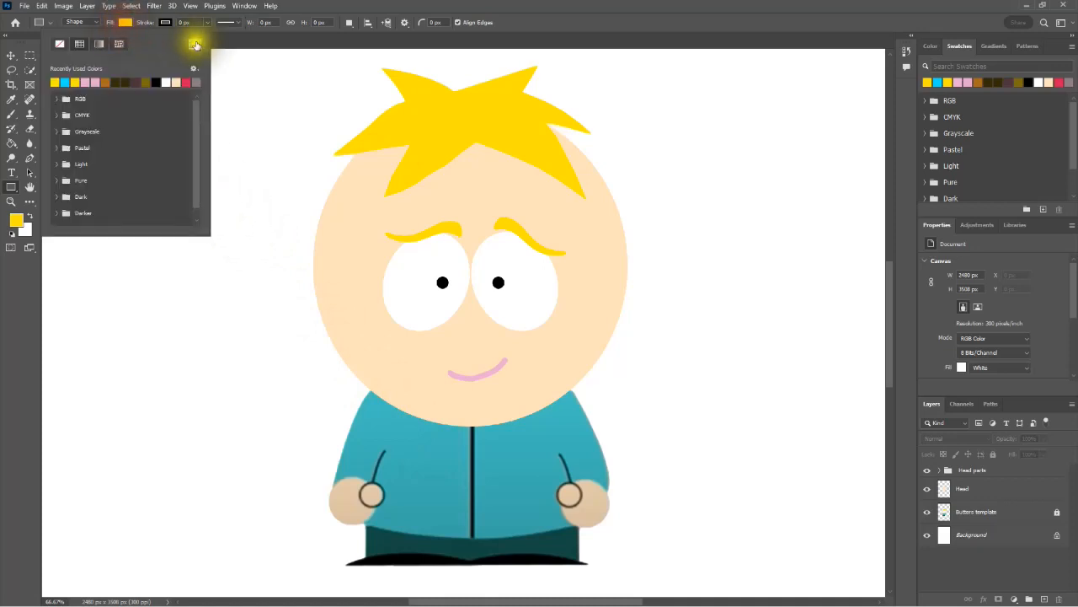
left_click(194, 45)
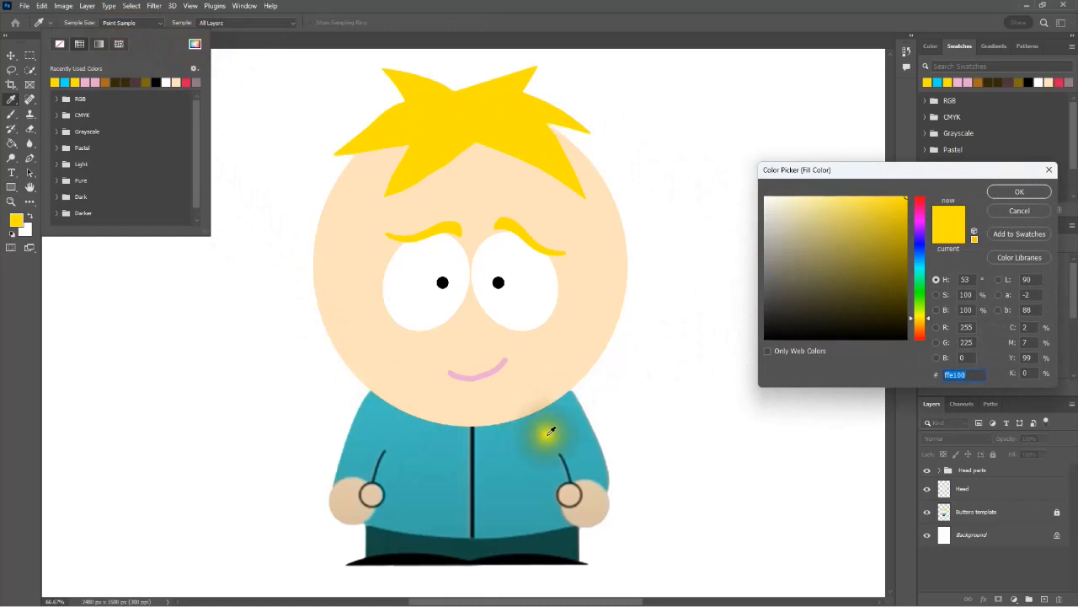
left_click(509, 454)
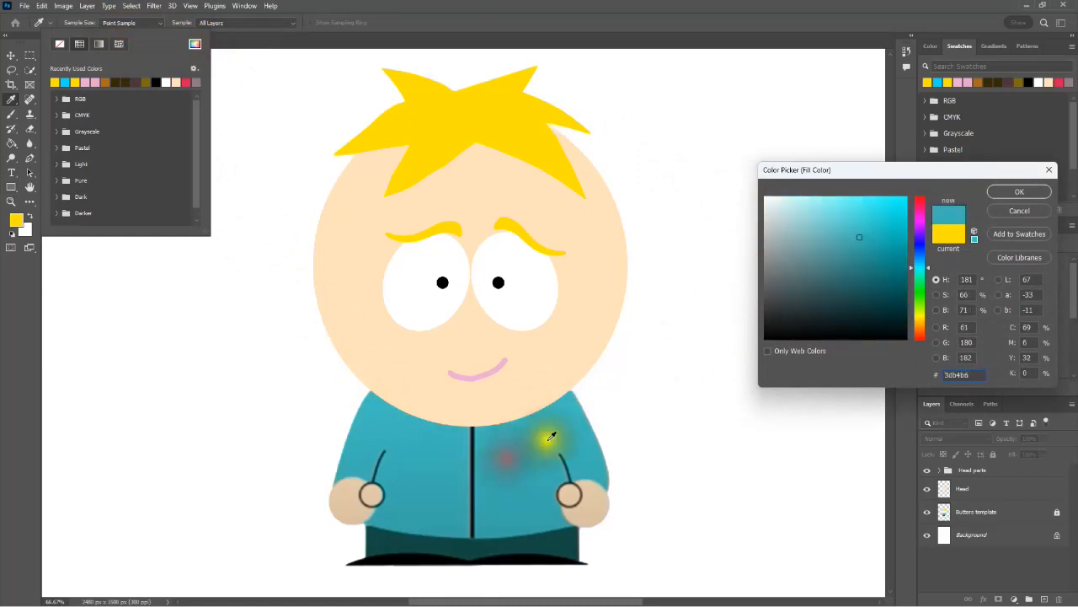
left_click(1030, 193)
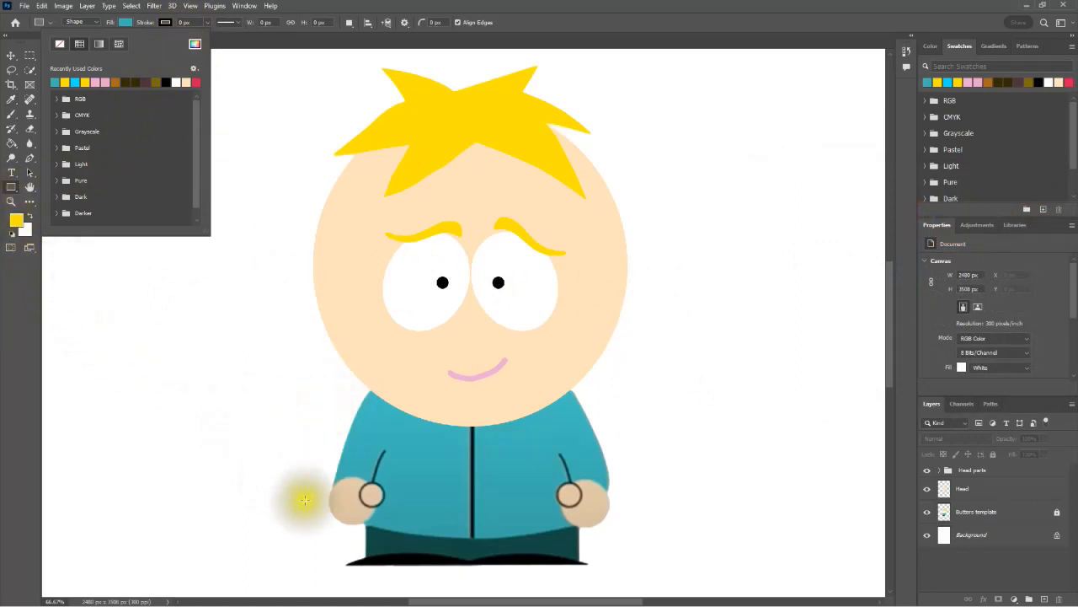
left_click_drag(365, 523, 571, 384)
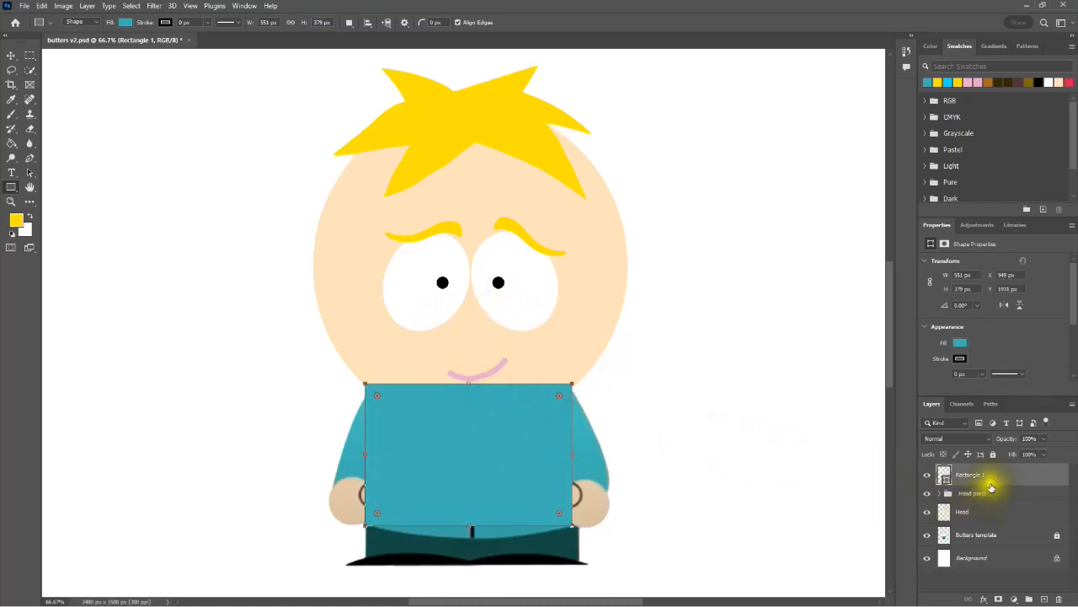
left_click_drag(984, 477, 979, 525)
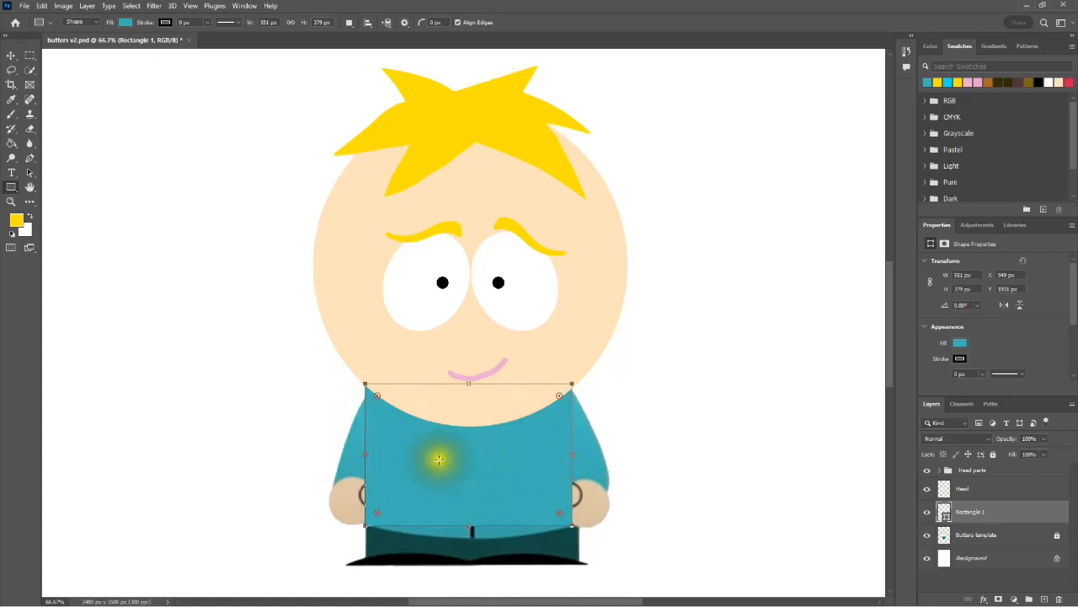
Step: Warp the torso rectangle, pulling both upper corners inward and curving the sides to form tapered shoulders
key("ctrl+t")
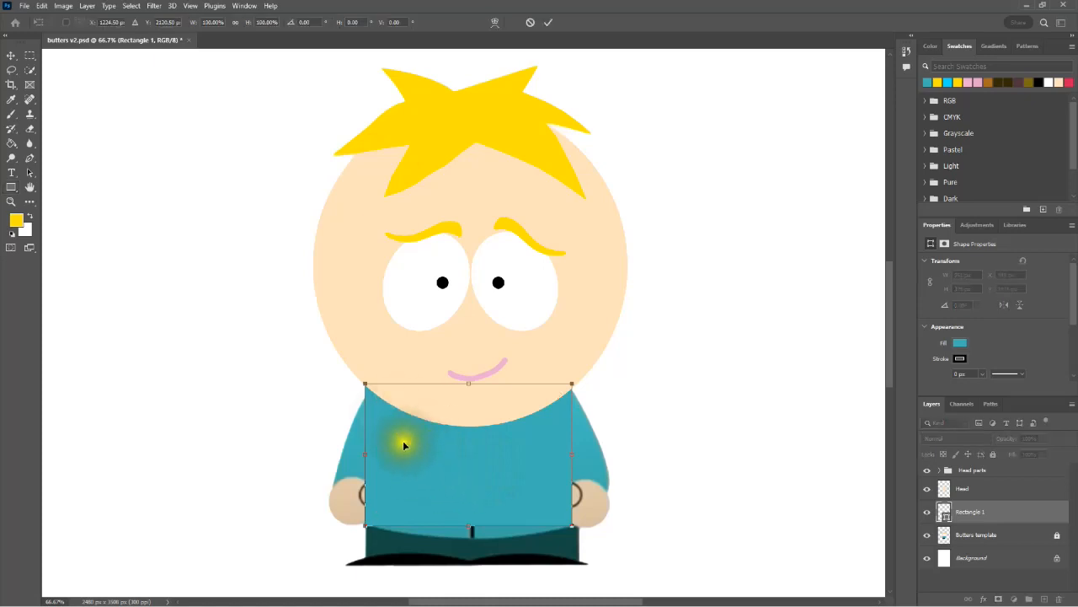
left_click(494, 25)
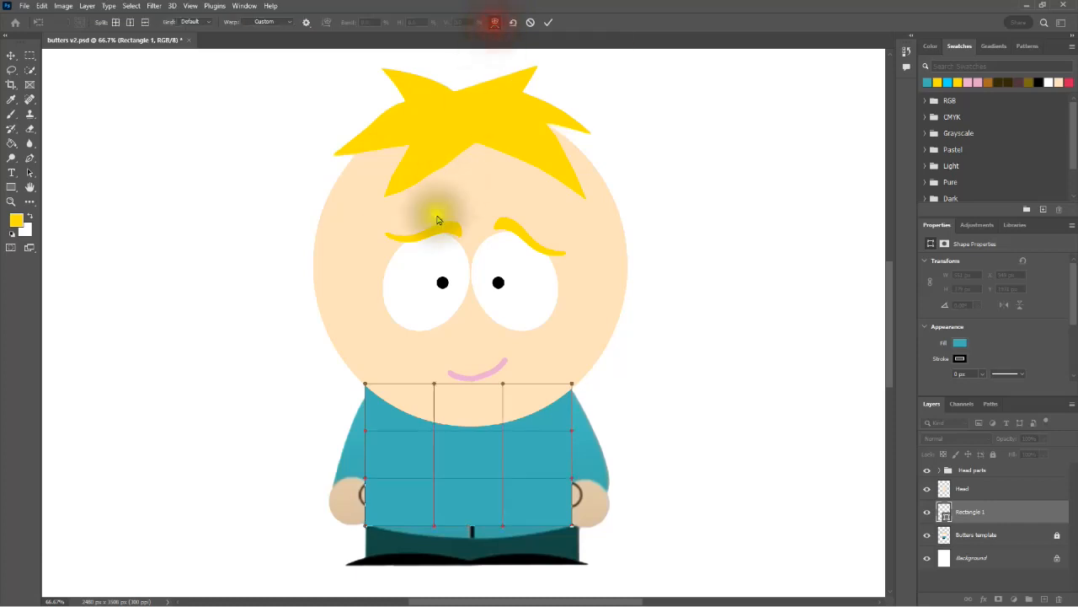
left_click_drag(365, 385, 401, 404)
left_click_drag(377, 439, 371, 435)
left_click_drag(572, 385, 536, 392)
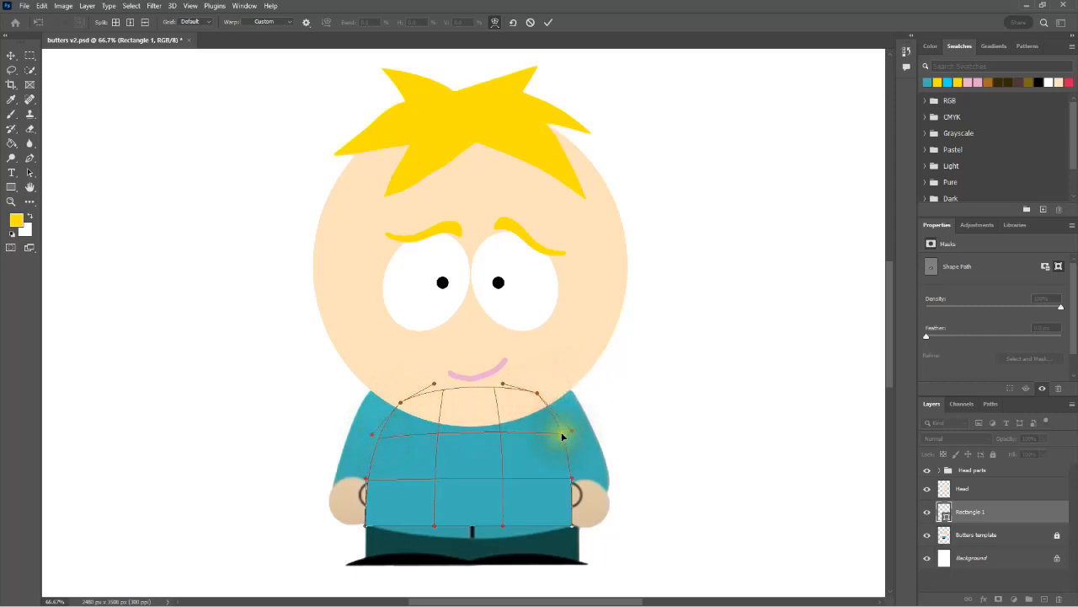
left_click_drag(562, 436, 556, 438)
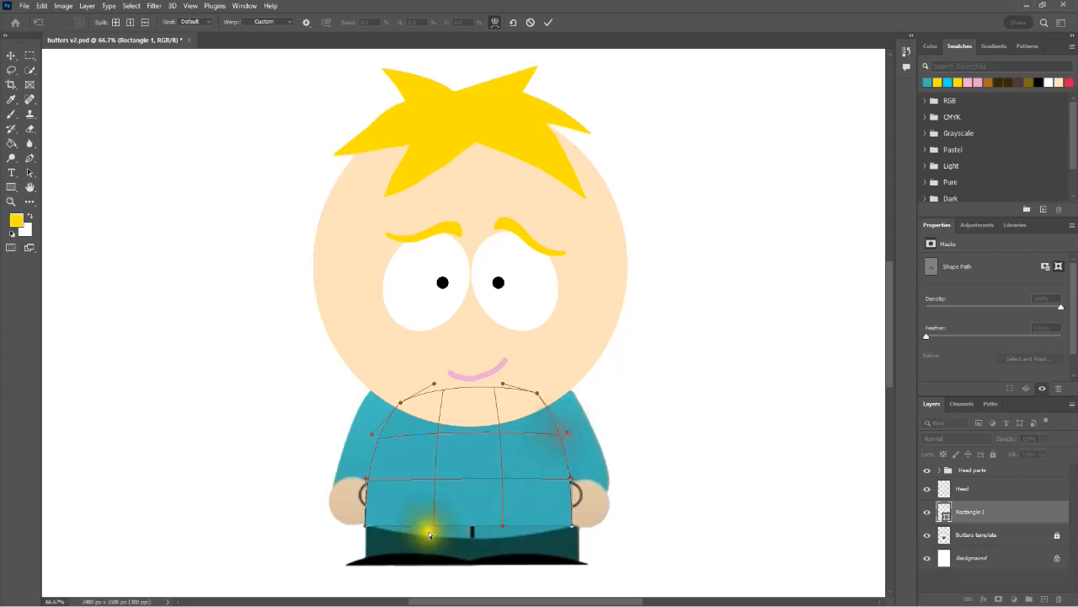
Step: Bow the torso's lower edge downward to match the jacket hem, and apply the warp as a regular path
left_click_drag(469, 528, 475, 543)
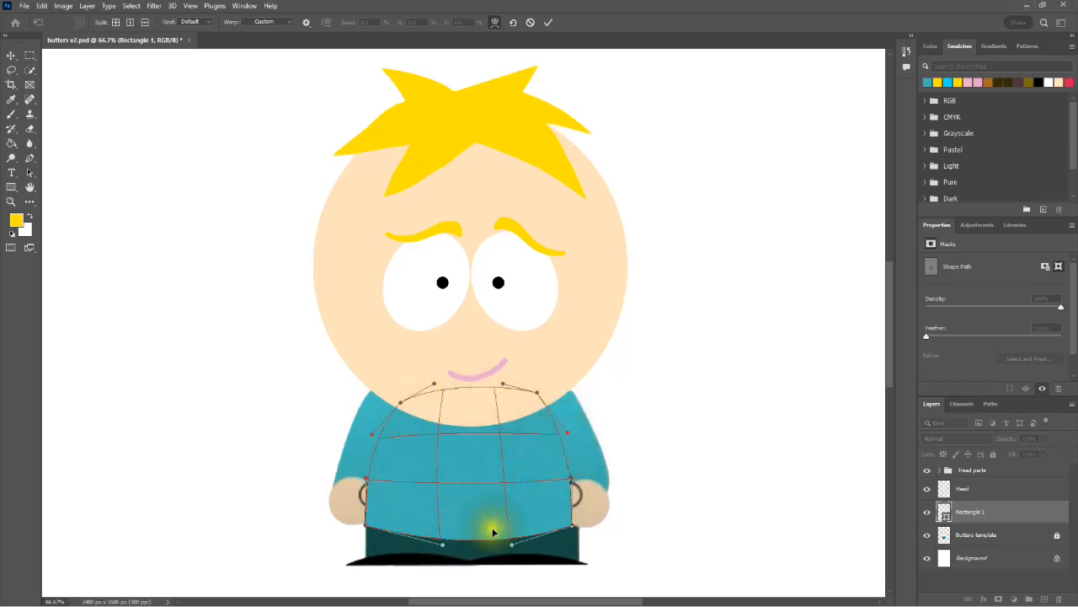
left_click(548, 23)
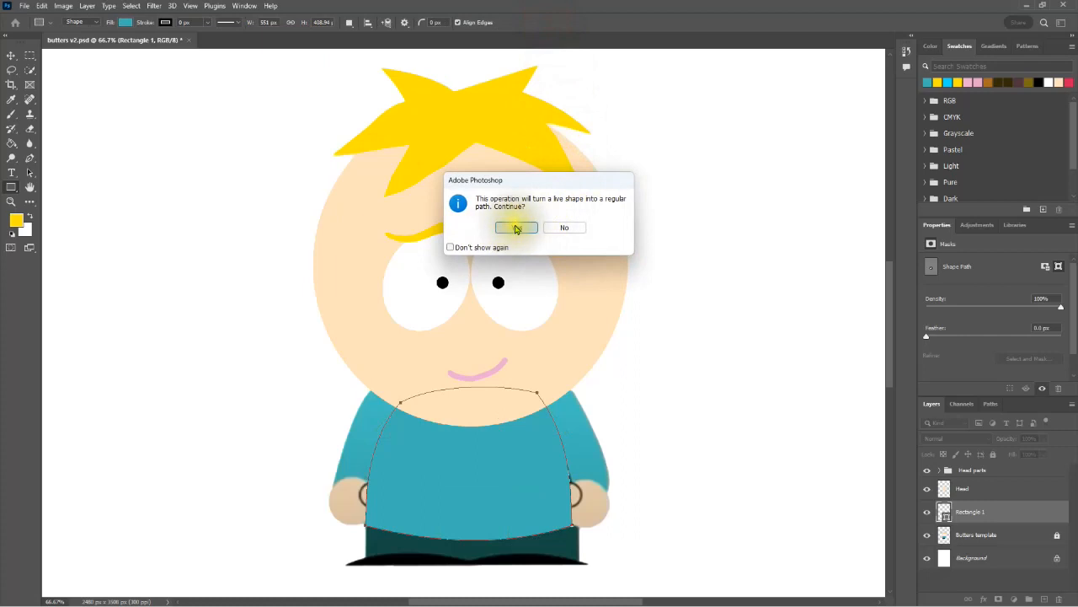
left_click(515, 229)
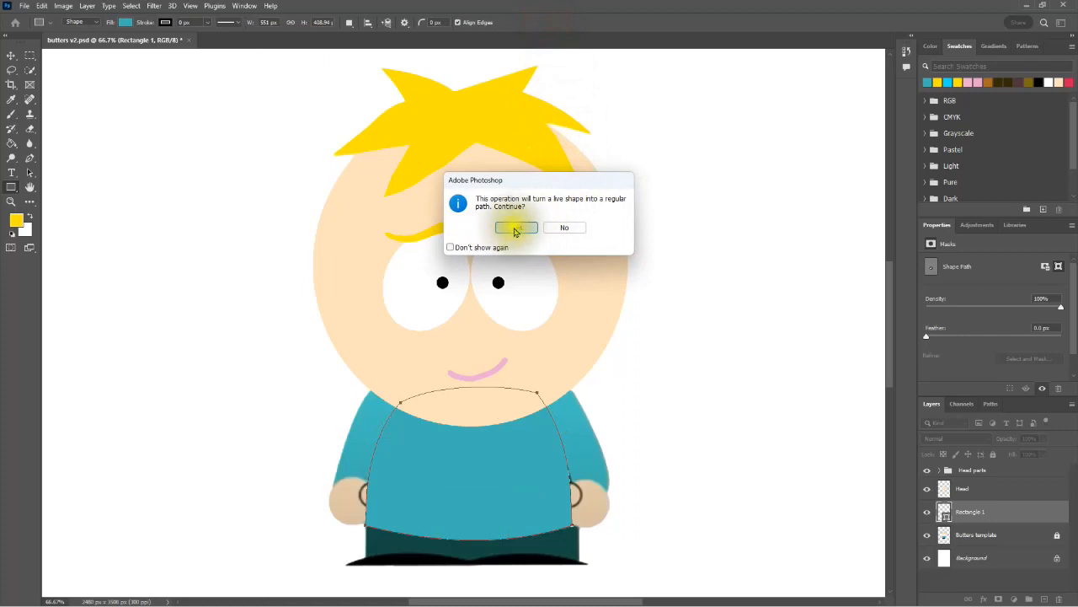
left_click(451, 248)
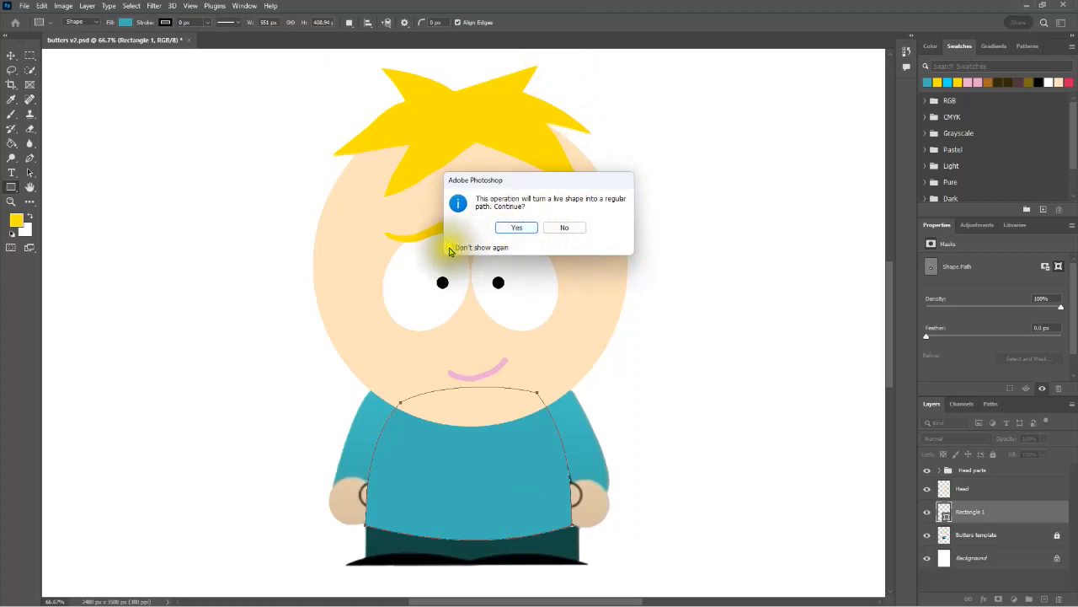
left_click(450, 248)
left_click(516, 227)
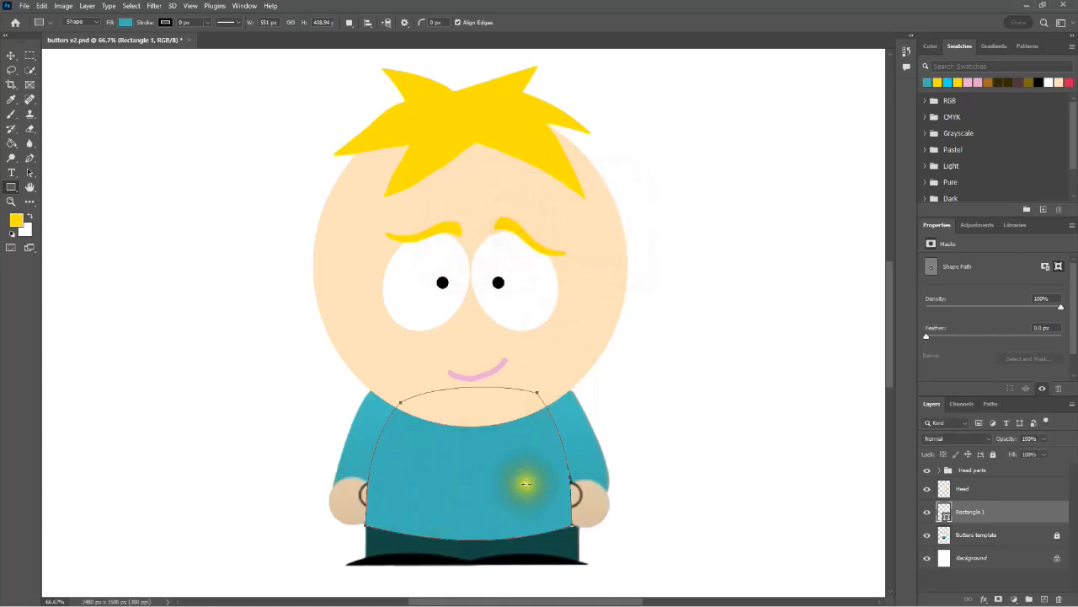
Step: Draw a separate teal rectangle about 124 × 283 px beside the character's left-hand sleeve and place its layer directly below Head
left_click(9, 187)
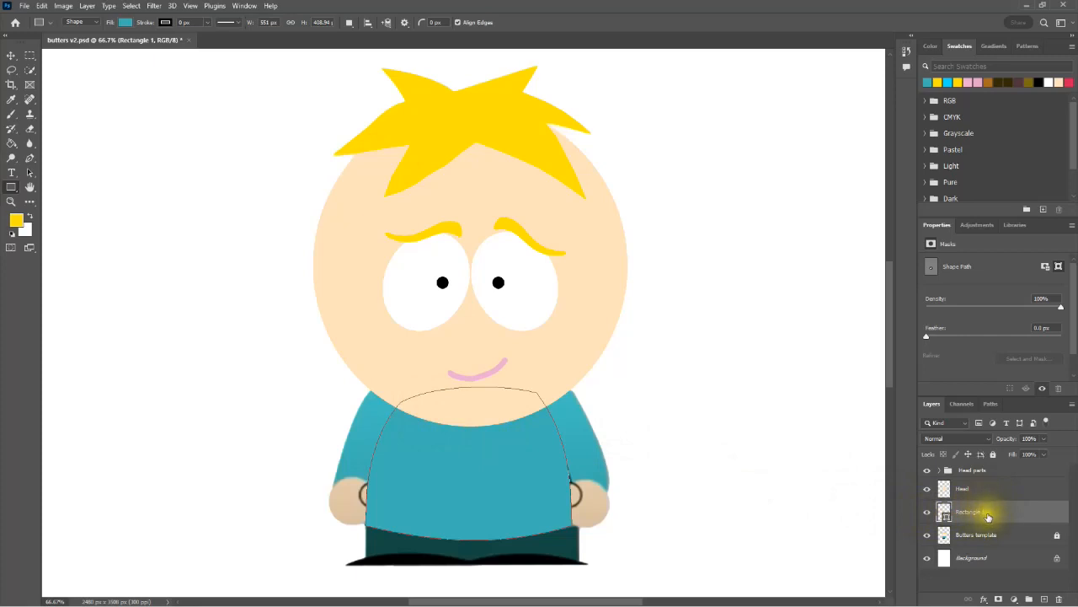
left_click(995, 518, "ctrl")
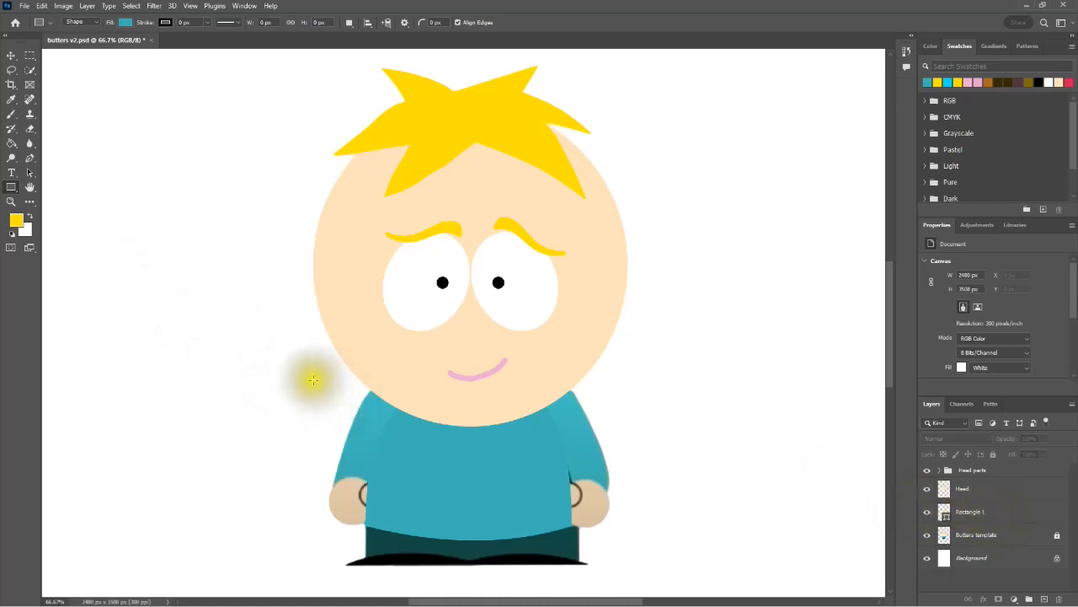
left_click_drag(314, 377, 360, 483)
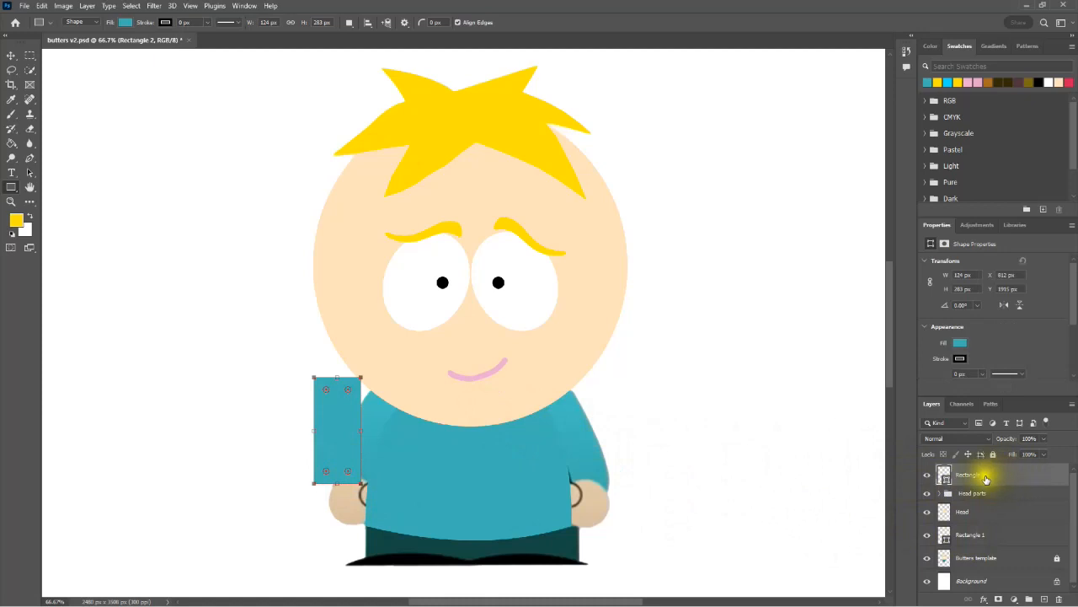
left_click_drag(990, 476, 995, 524)
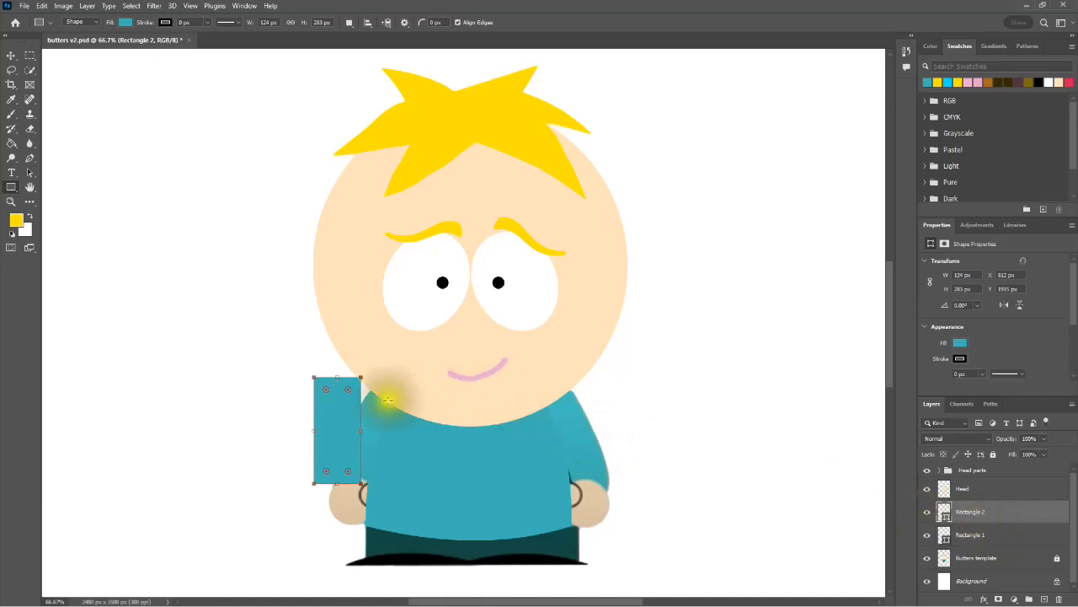
Step: Move the sleeve rectangle over the arm and rotate it about 22° to follow the template's sleeve
left_click_drag(336, 423, 357, 425)
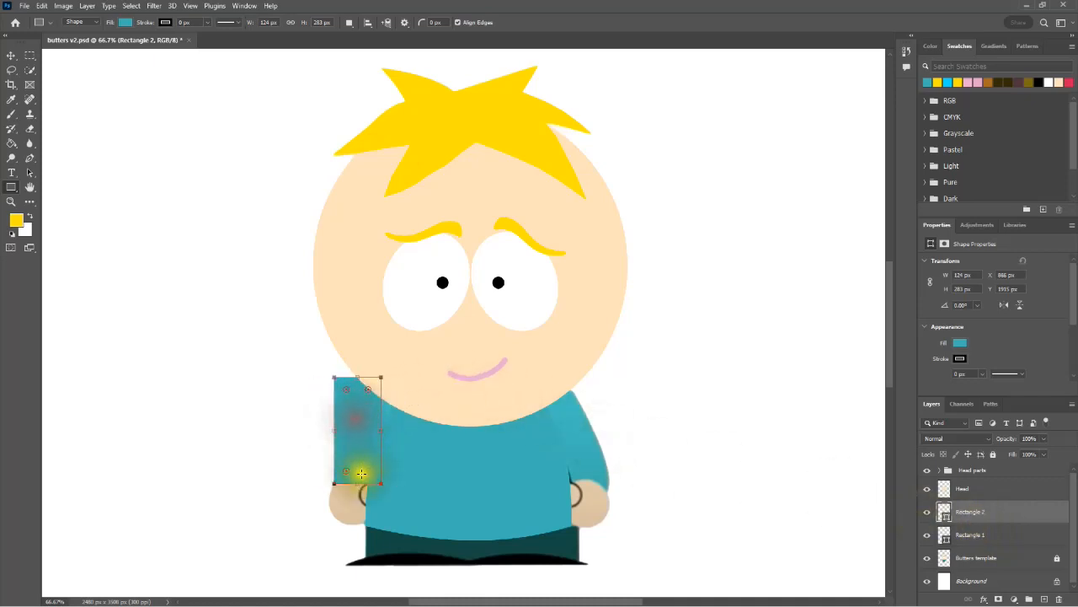
left_click_drag(347, 495, 324, 492)
left_click_drag(354, 422, 379, 444)
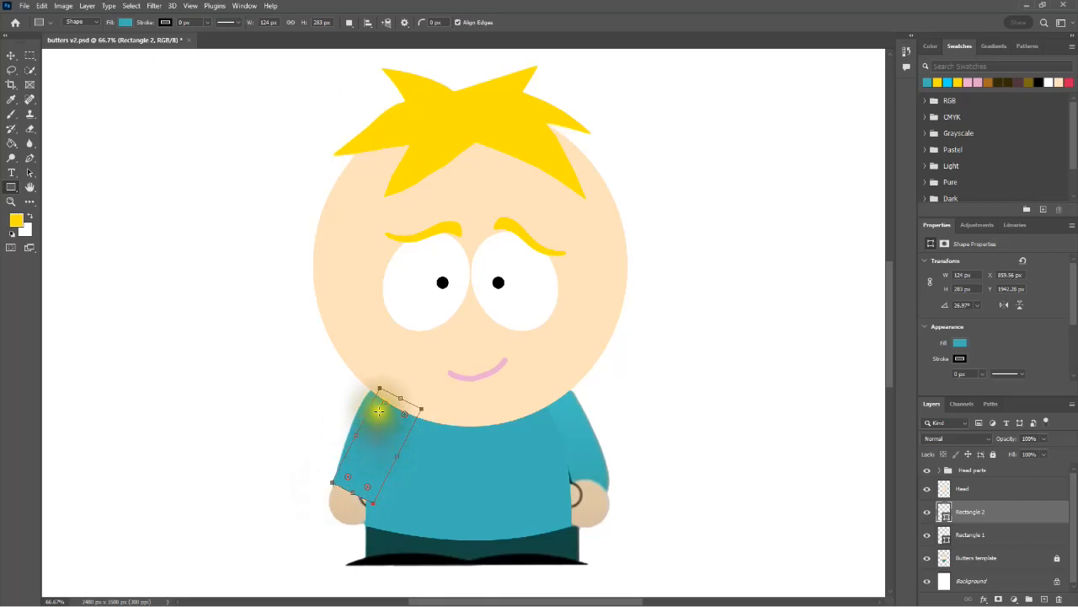
left_click(348, 502)
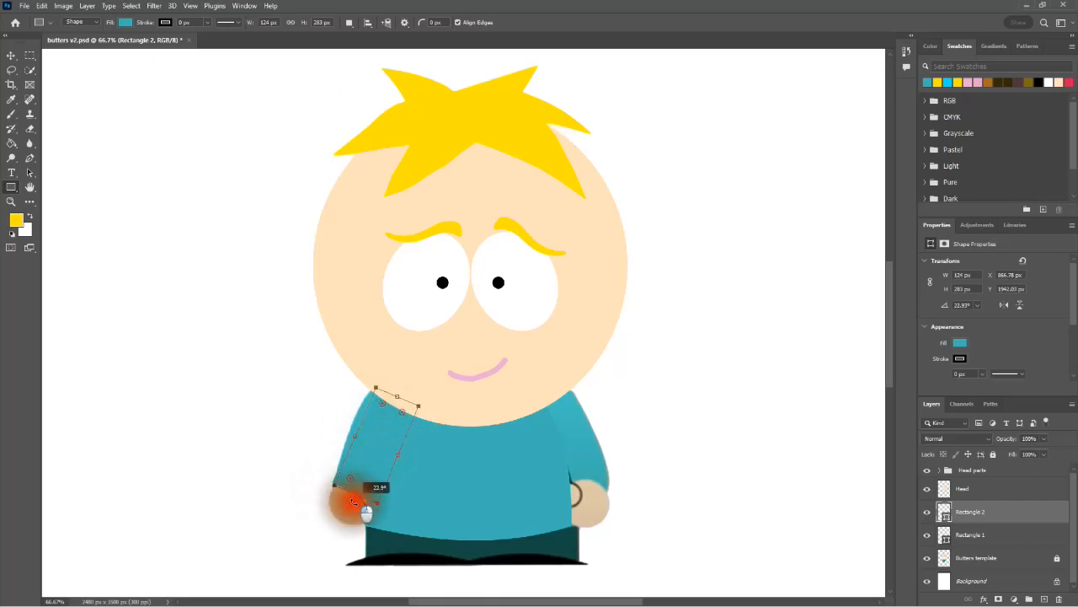
left_click_drag(364, 459, 361, 459)
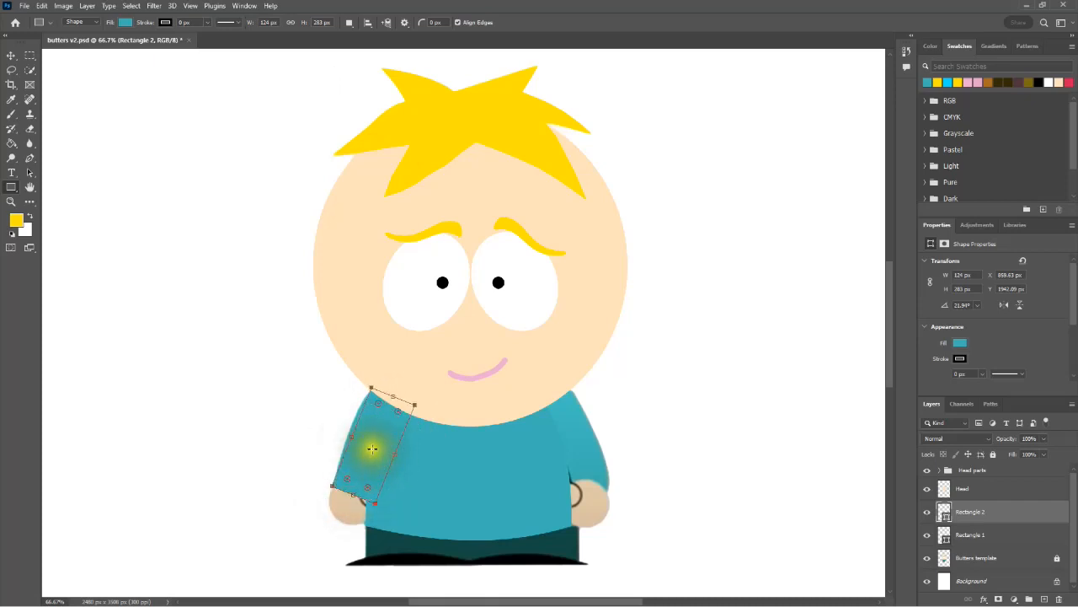
Step: Warp the sleeve rectangle so its outer edge bulges and its inner edge narrows to fit the template's arm, and apply the warp
key("ctrl+t")
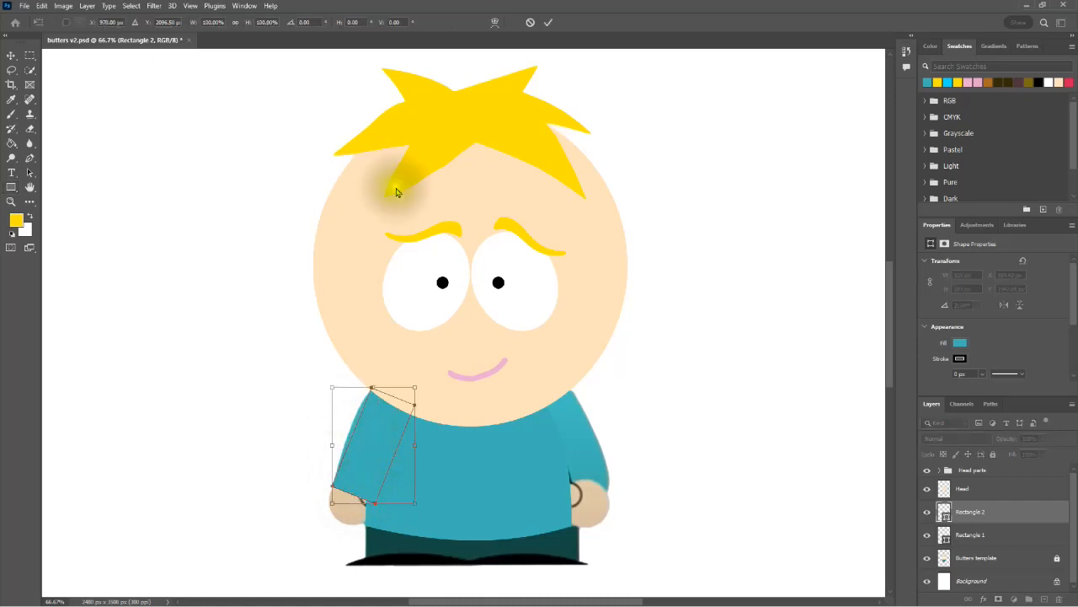
left_click(495, 24)
left_click_drag(352, 433, 345, 430)
left_click_drag(396, 454, 381, 449)
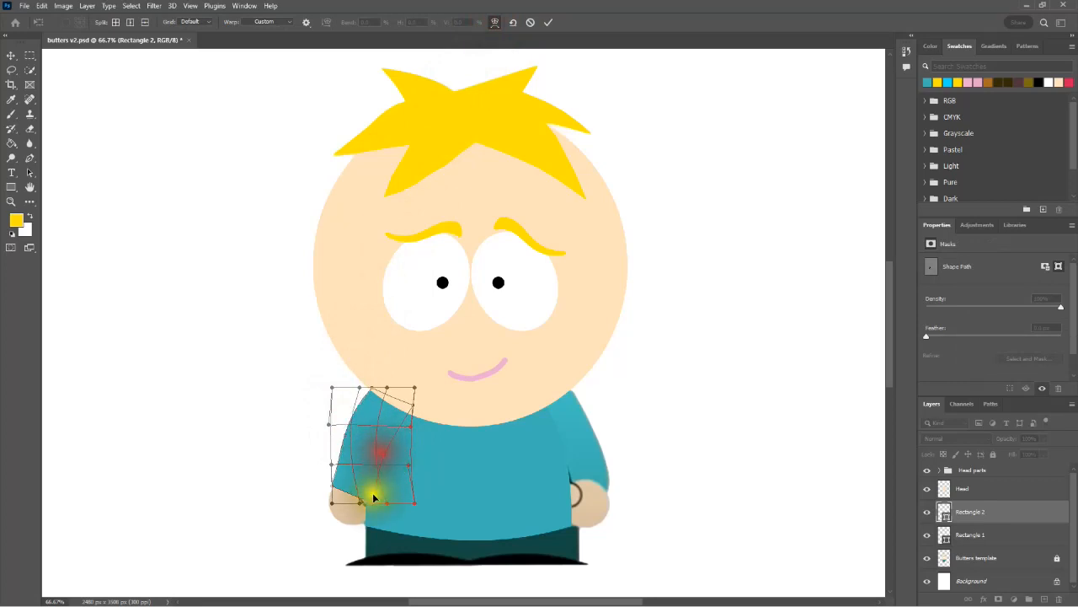
left_click_drag(368, 503, 366, 502)
left_click_drag(400, 433, 403, 408)
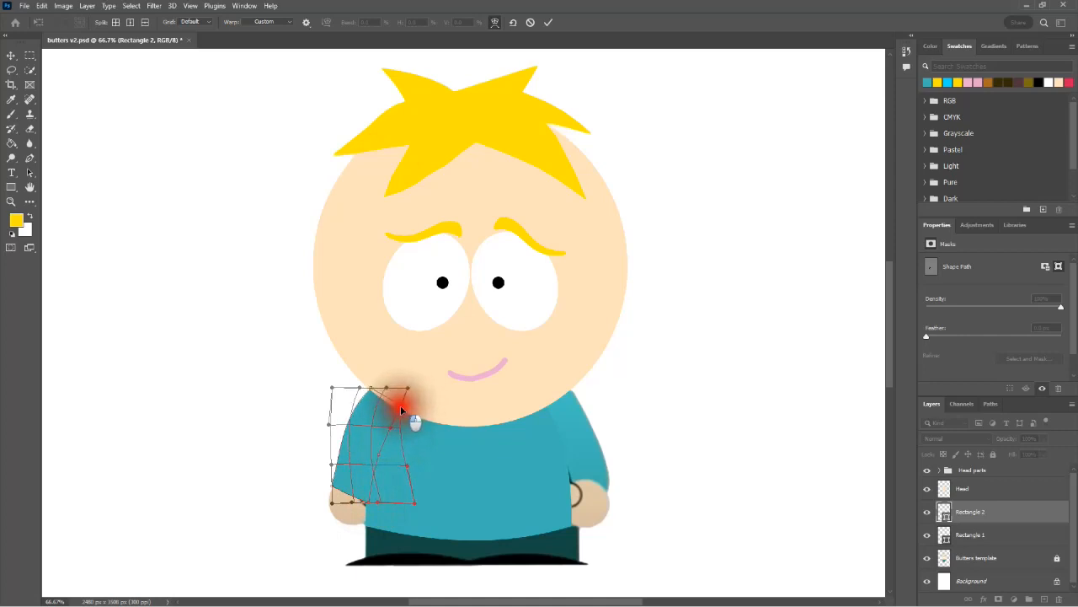
left_click_drag(401, 409, 398, 407)
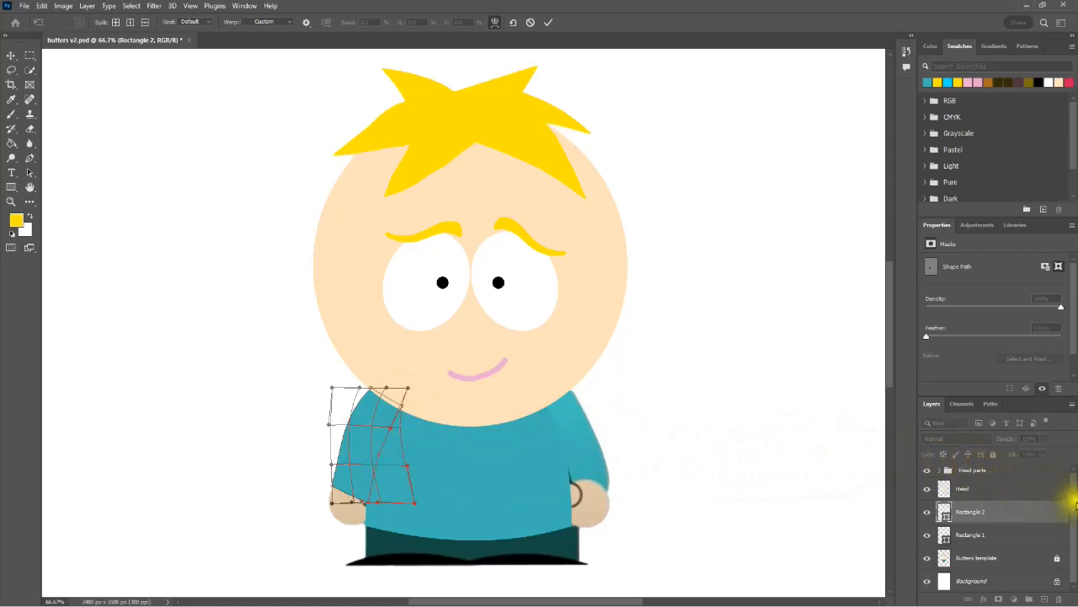
left_click(1006, 560)
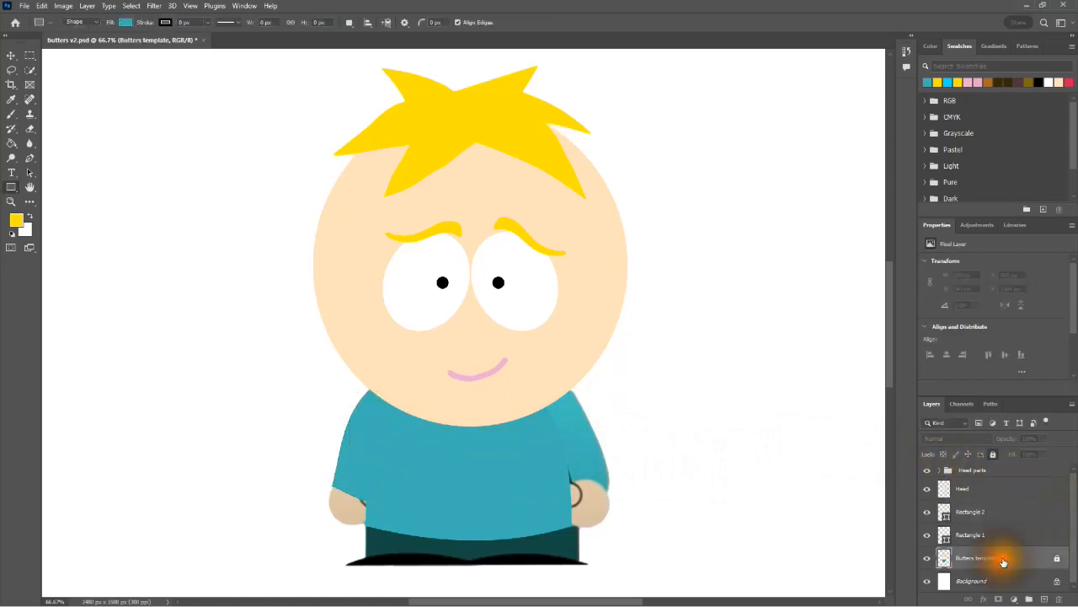
left_click(994, 512)
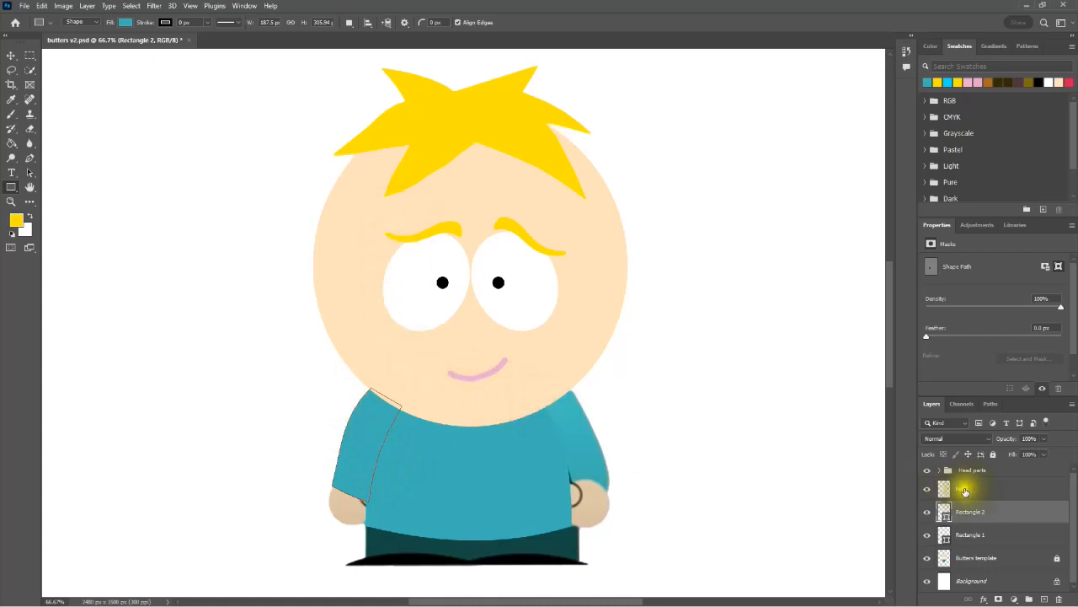
left_click(984, 513, "ctrl")
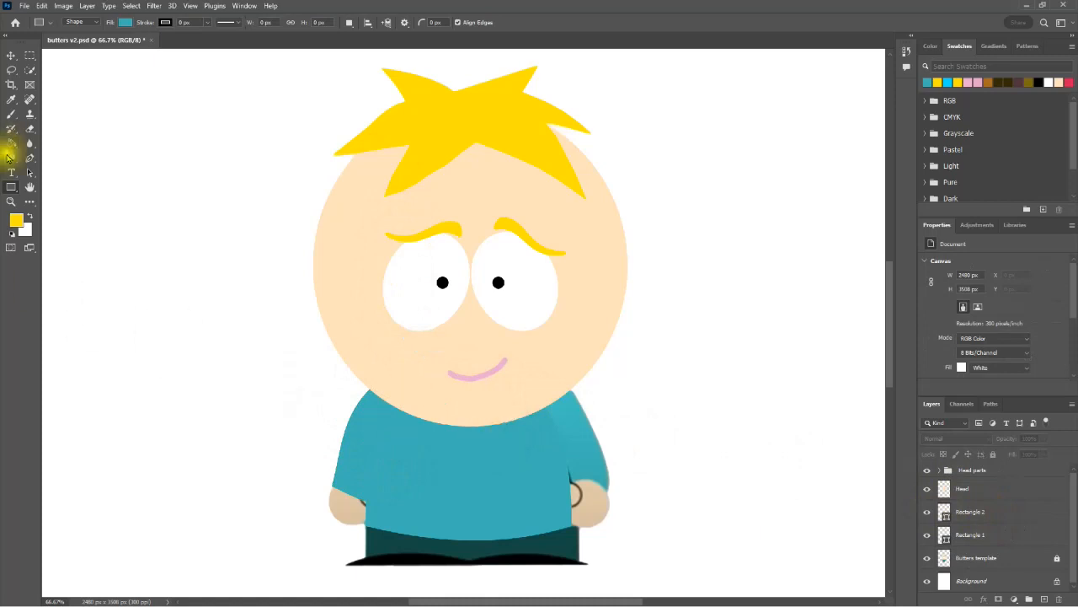
Step: Draw a teal rectangle about 108 × 316 px over the character's right-hand sleeve and rotate it about −20° to follow the arm
left_click_drag(571, 496, 610, 378)
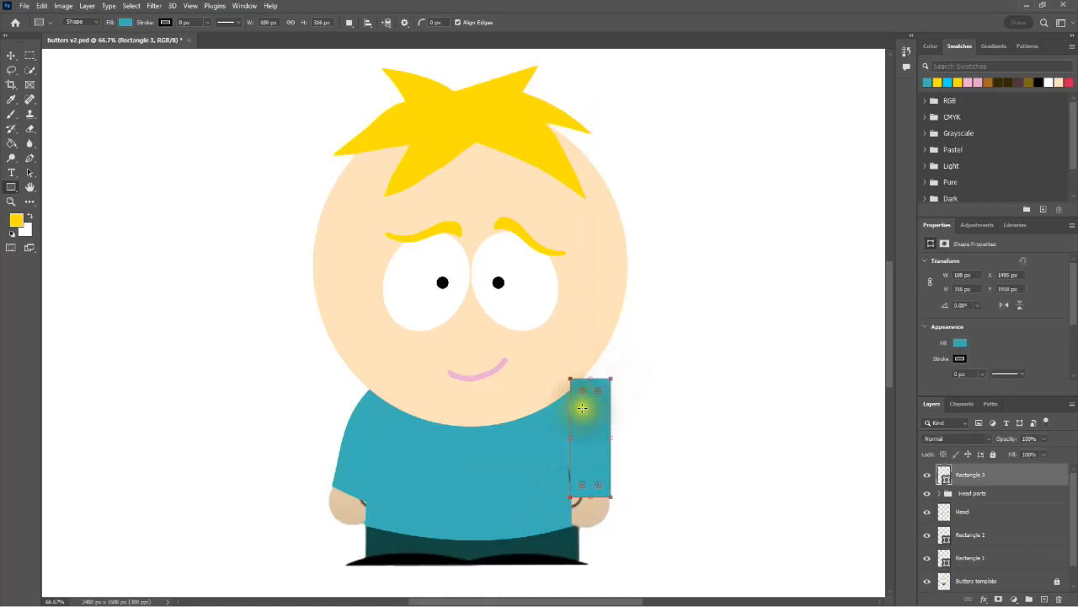
left_click_drag(591, 506, 621, 494)
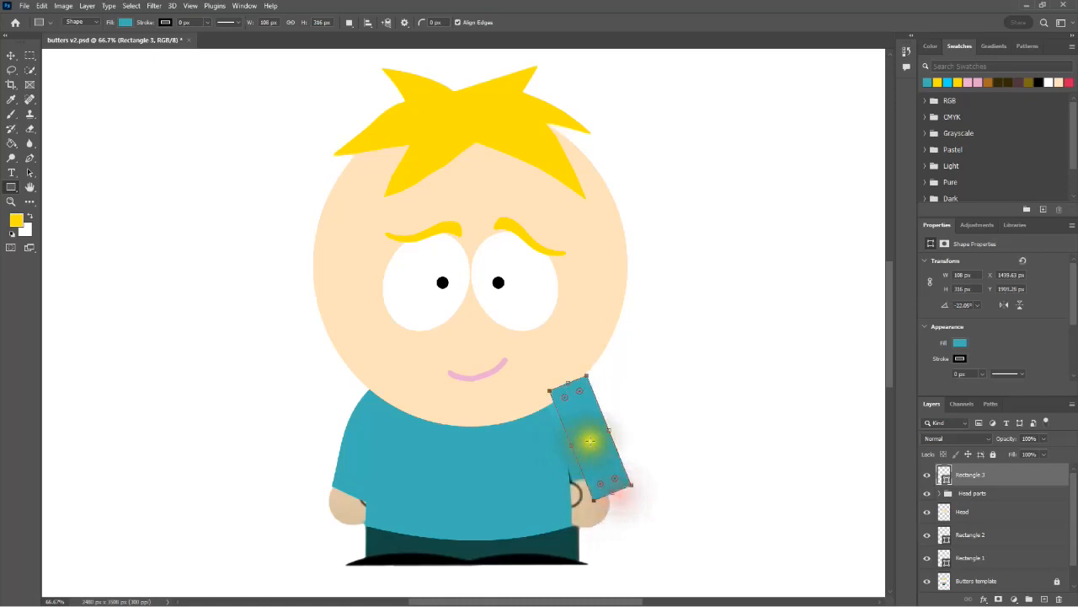
mouse_move(590, 440)
left_mouse_down()
mouse_move(558, 448)
mouse_move(576, 441)
left_mouse_up()
left_click_drag(603, 503, 598, 503)
left_click_drag(587, 458, 588, 462)
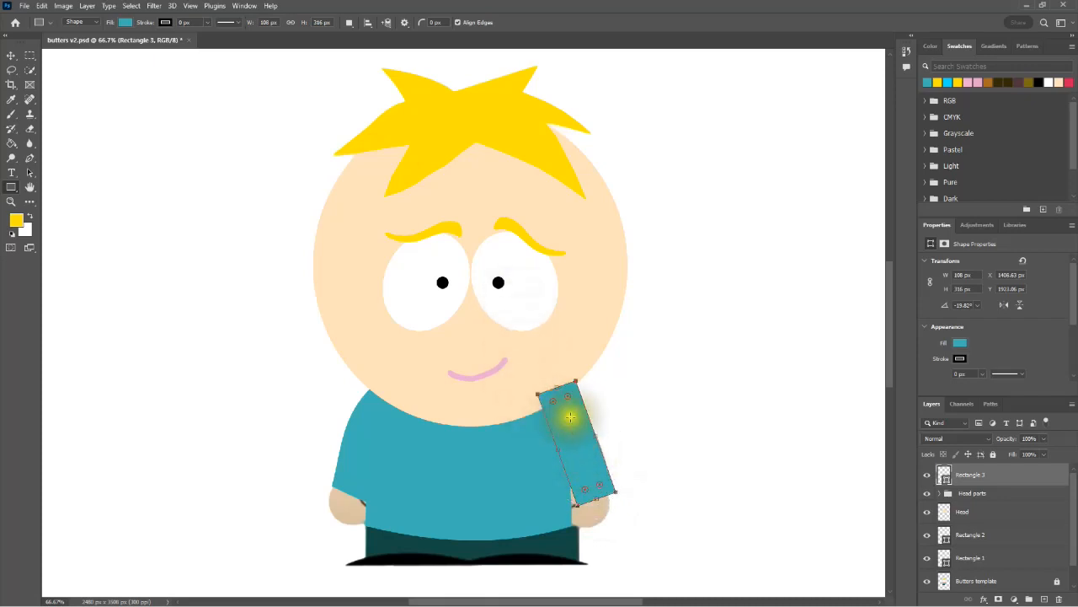
key("ctrl+t")
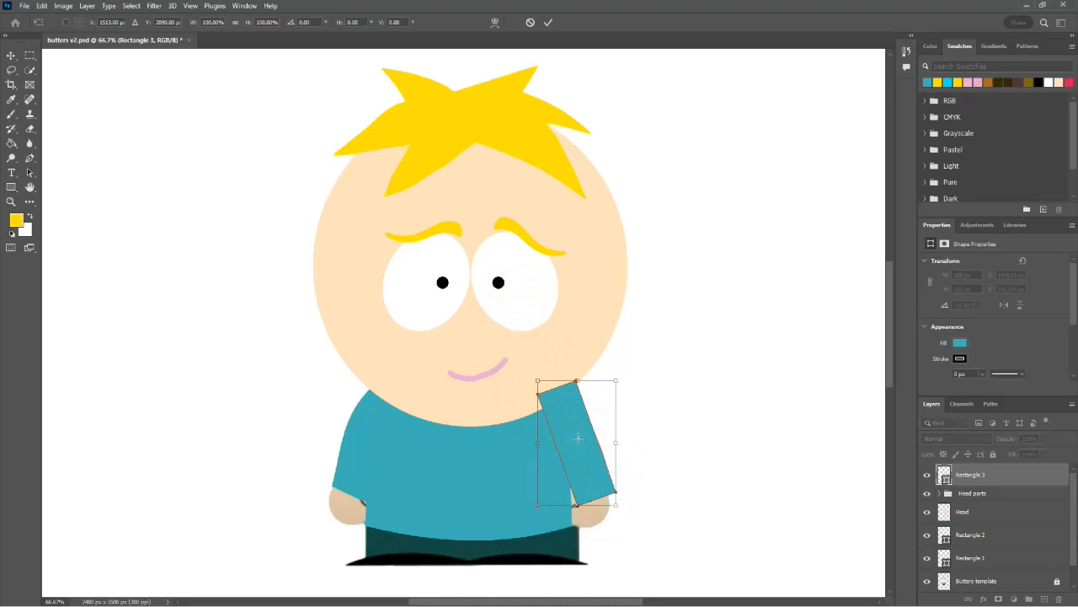
left_click(495, 21)
left_click_drag(578, 383, 555, 444)
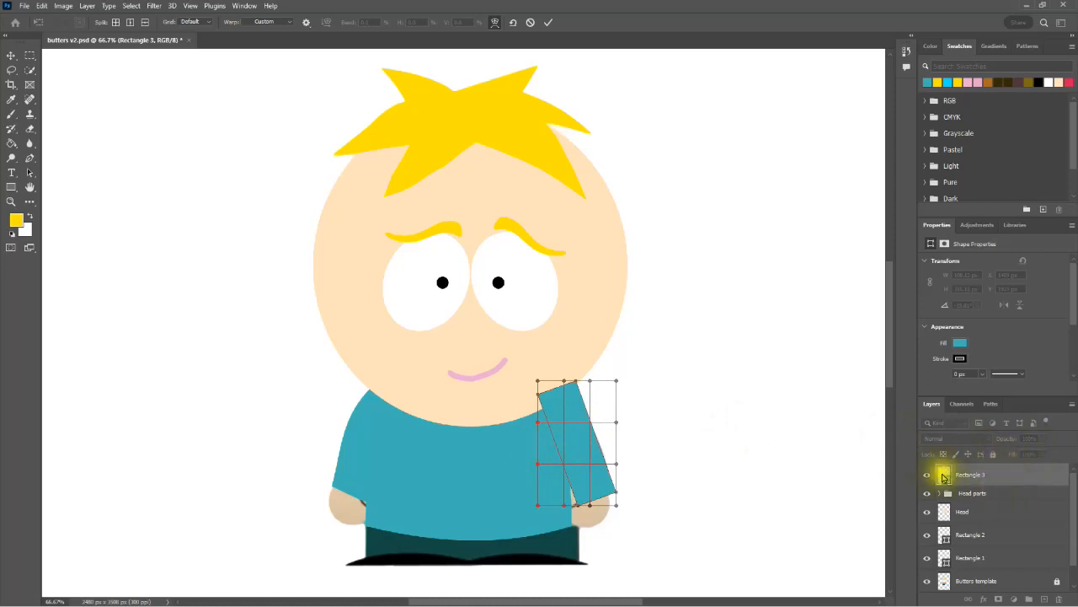
Step: Place the right-hand sleeve's layer directly below Head and warp the rectangle to match the template's arm, bulging its outer edge and narrowing its cuff
left_click_drag(975, 474, 1002, 535)
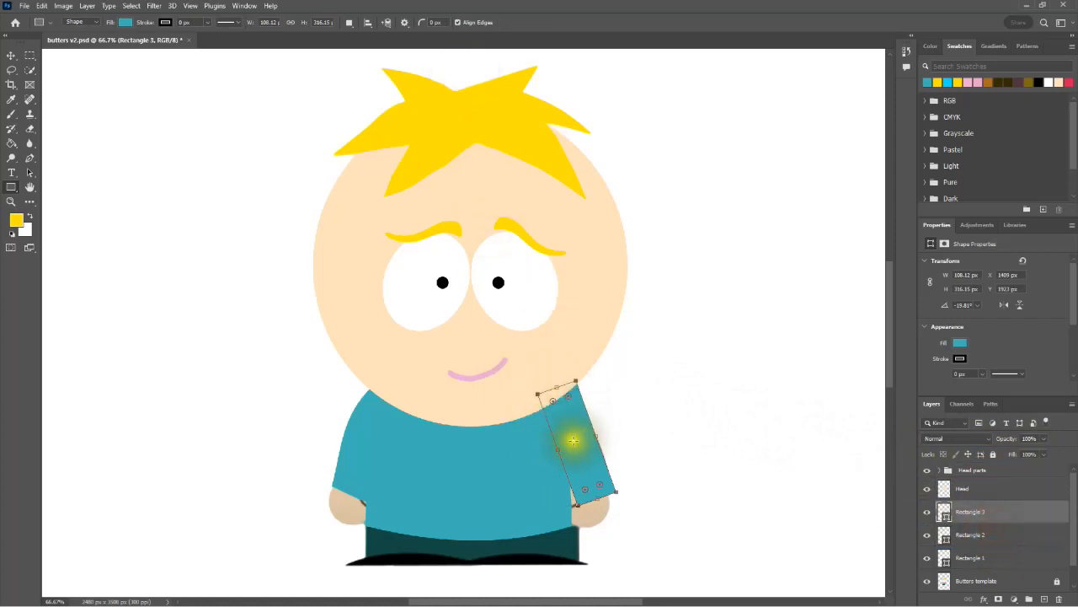
key("ctrl+t")
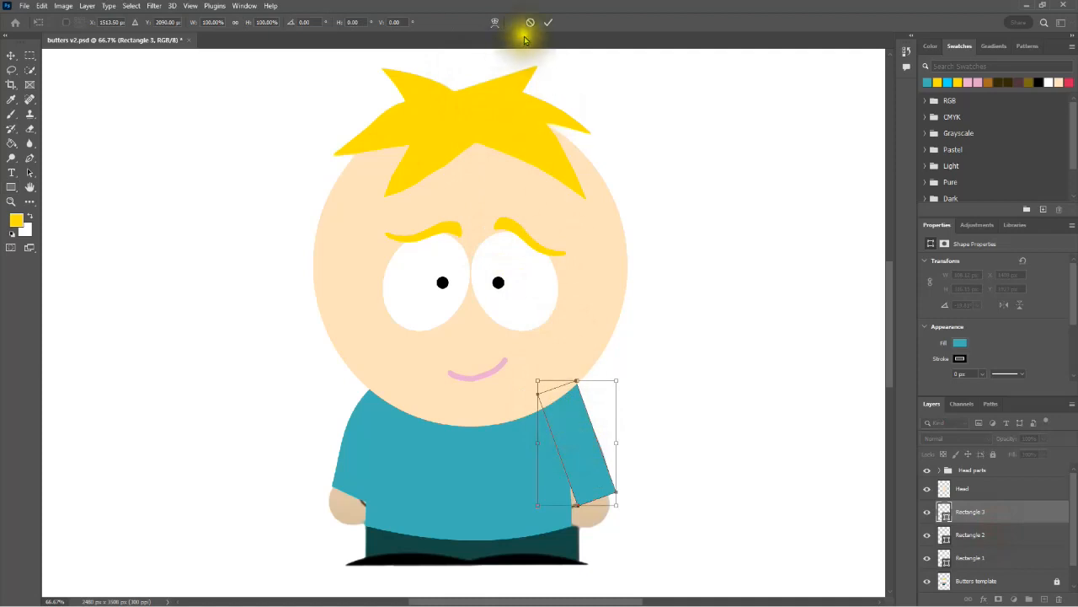
left_click(495, 22)
left_click_drag(548, 439, 561, 440)
left_click_drag(579, 504, 566, 495)
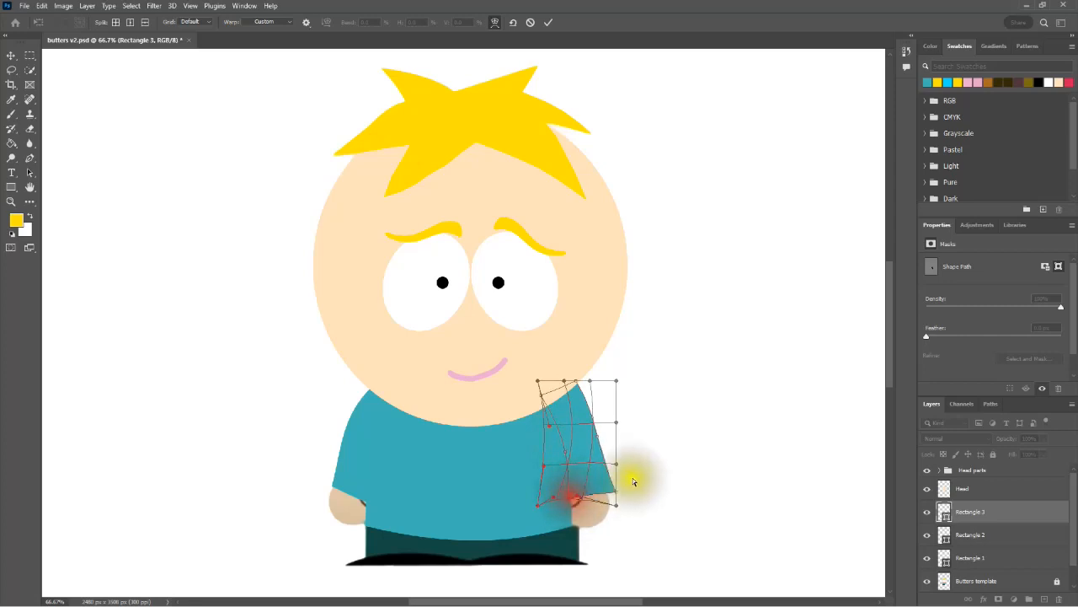
left_click(600, 430)
left_click_drag(617, 493, 605, 455)
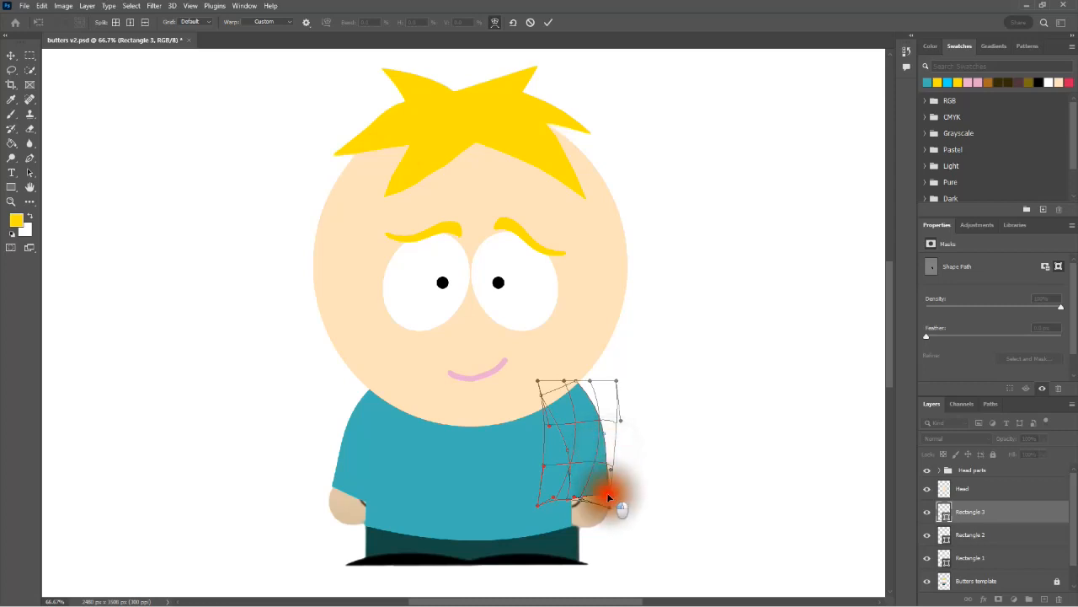
left_click_drag(606, 495, 610, 495)
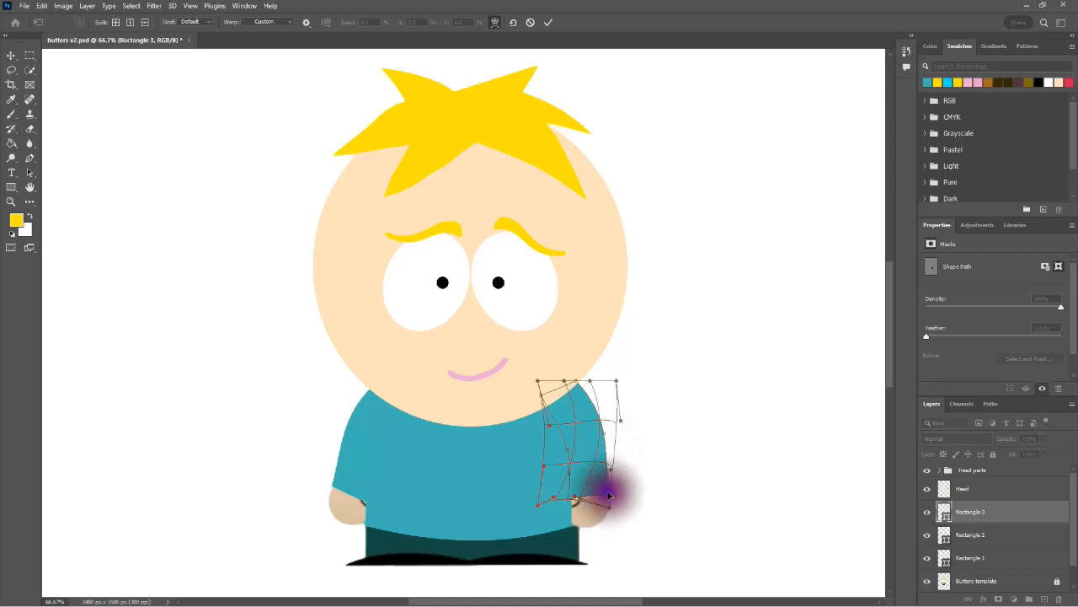
Step: Hide the Butters template layer, keeping the torso shape visible
left_click(928, 560)
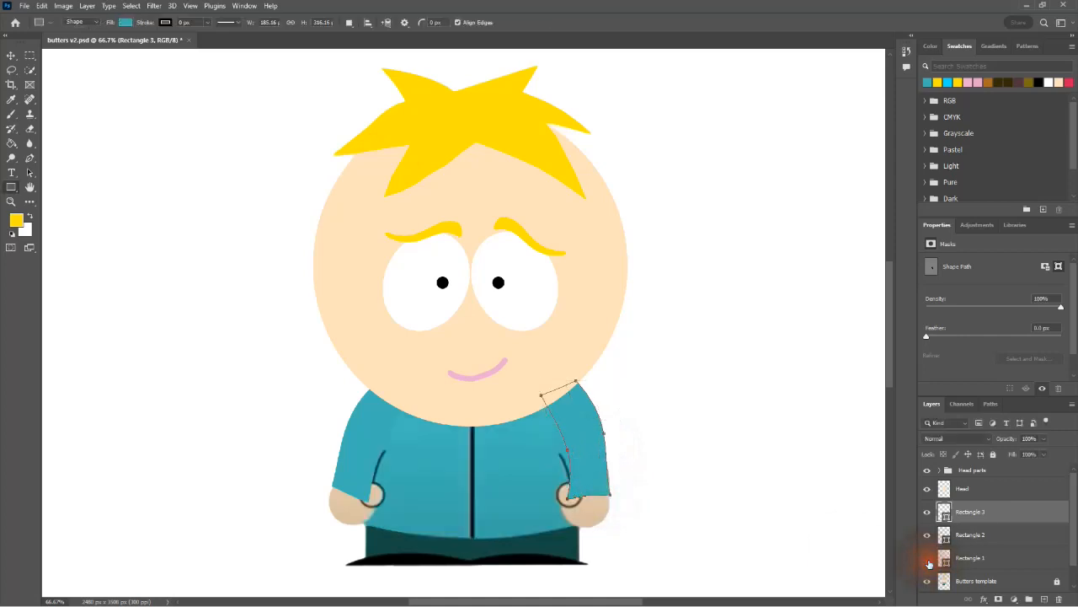
left_click(928, 580)
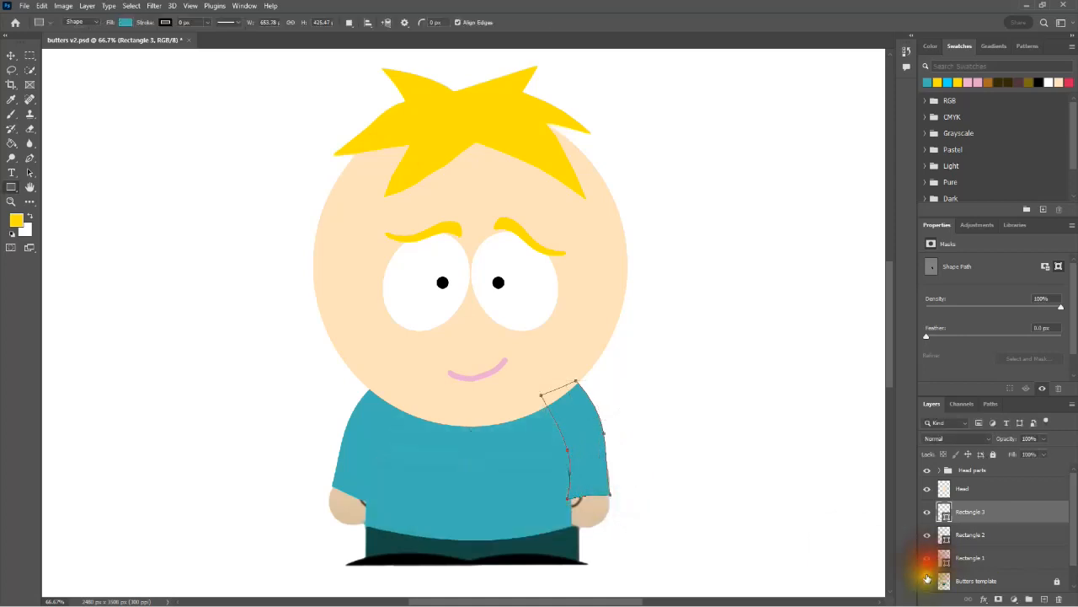
left_click(927, 583)
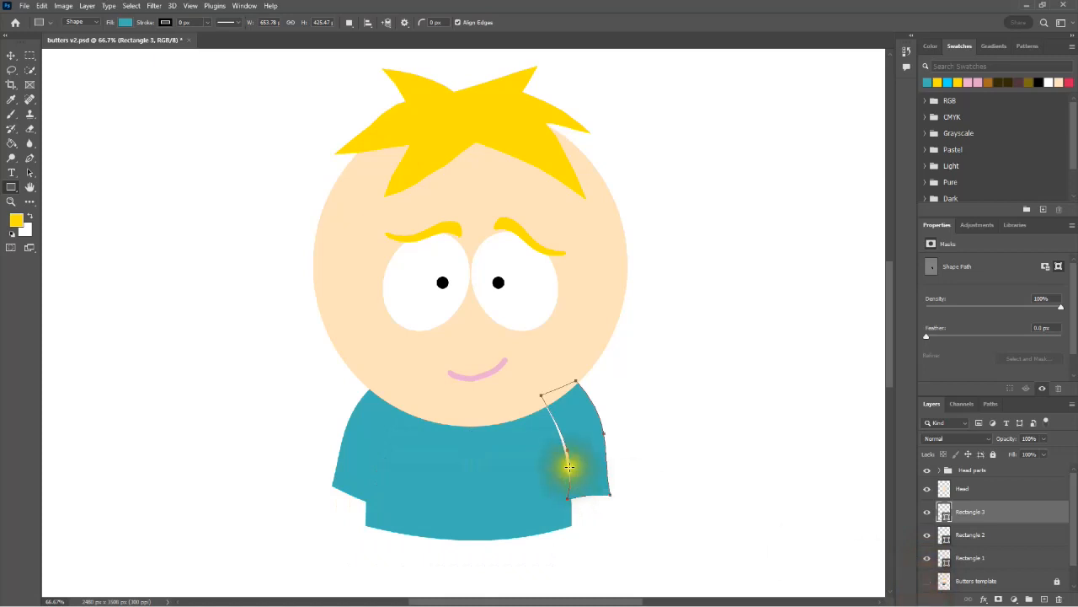
Step: Warp the right-hand sleeve's inner edge toward the torso to close the gap, pull its outer cuff corner slightly inward, and apply the warp
left_click_drag(571, 469, 578, 439)
key("ctrl+t")
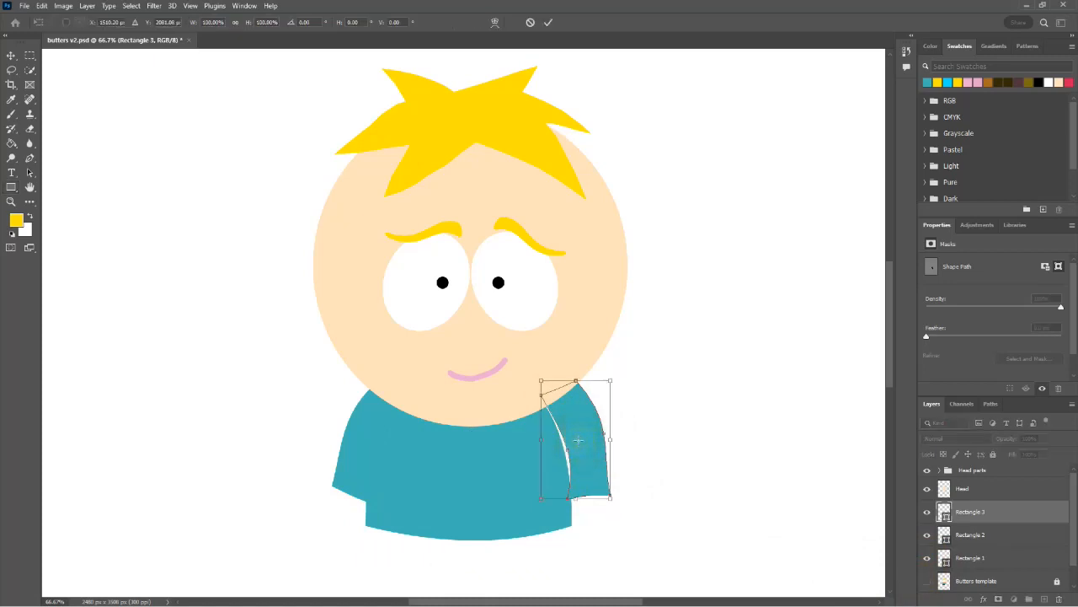
left_click(495, 23)
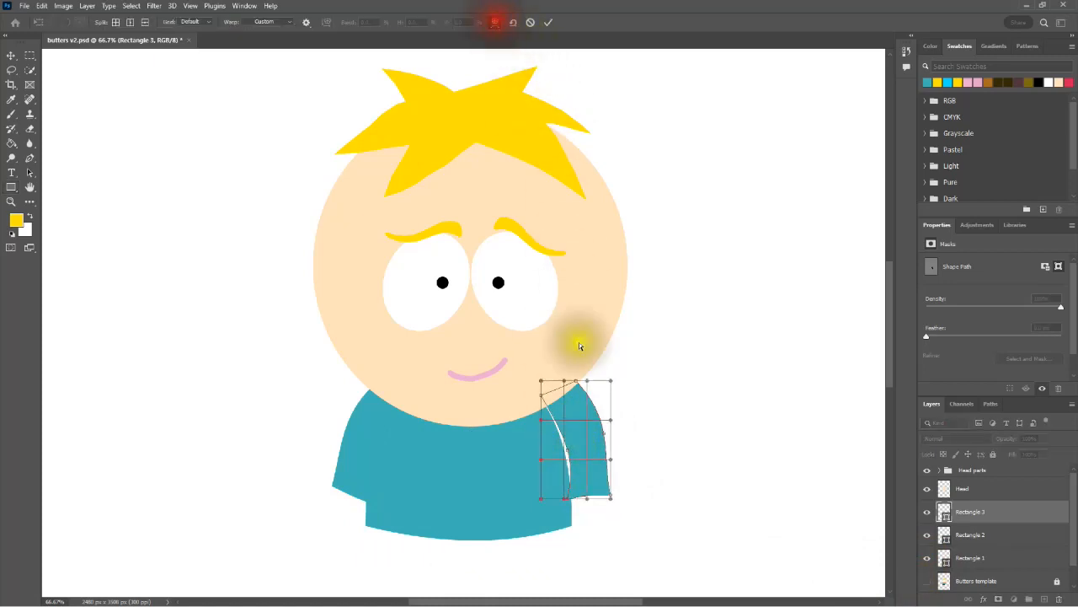
left_click(568, 454)
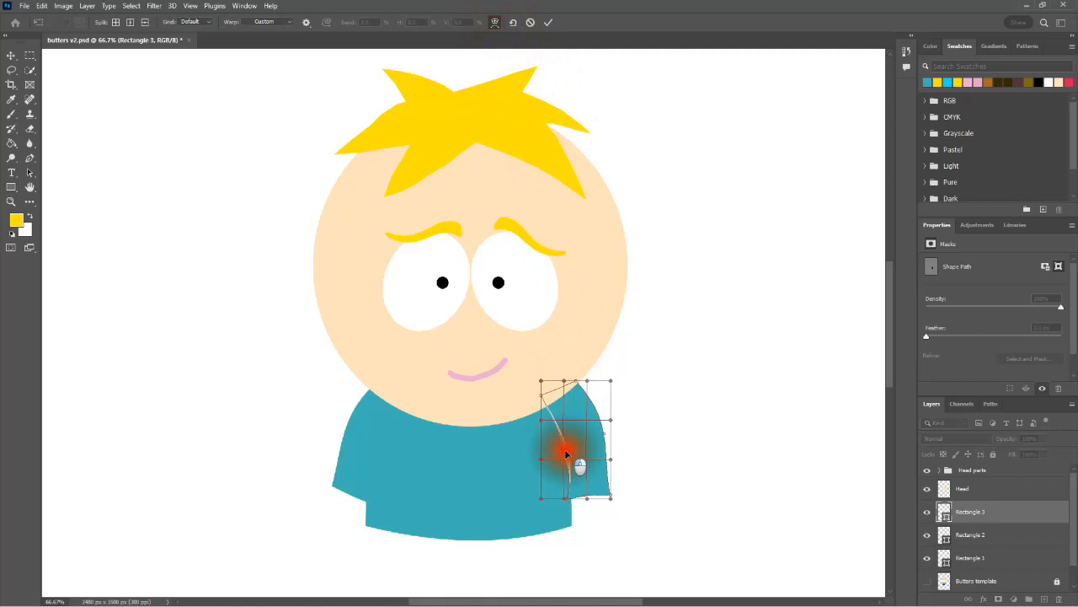
left_click_drag(564, 455, 563, 451)
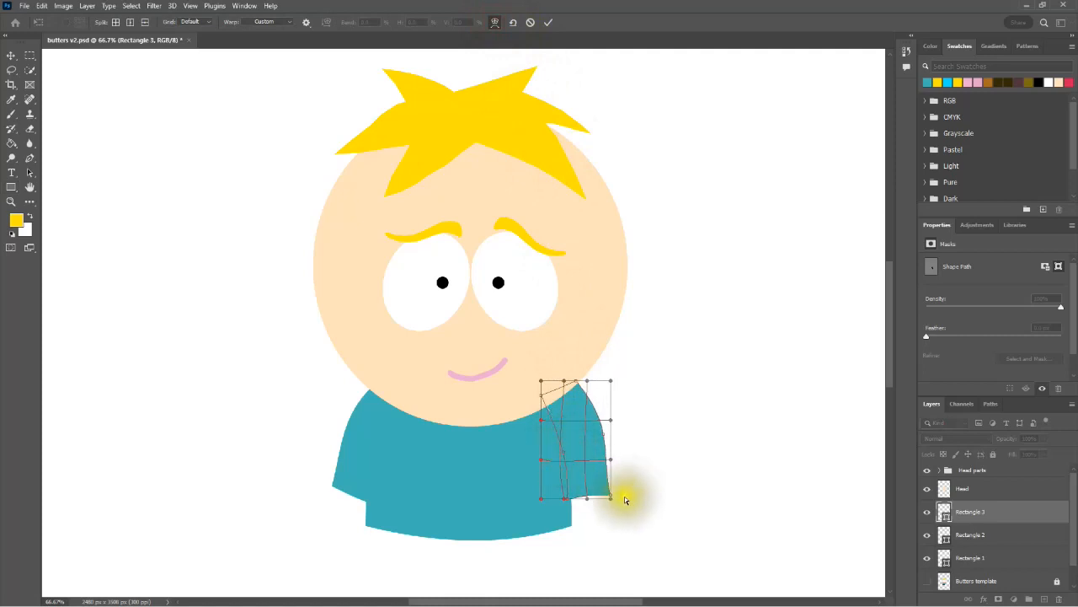
left_click_drag(605, 497, 608, 494)
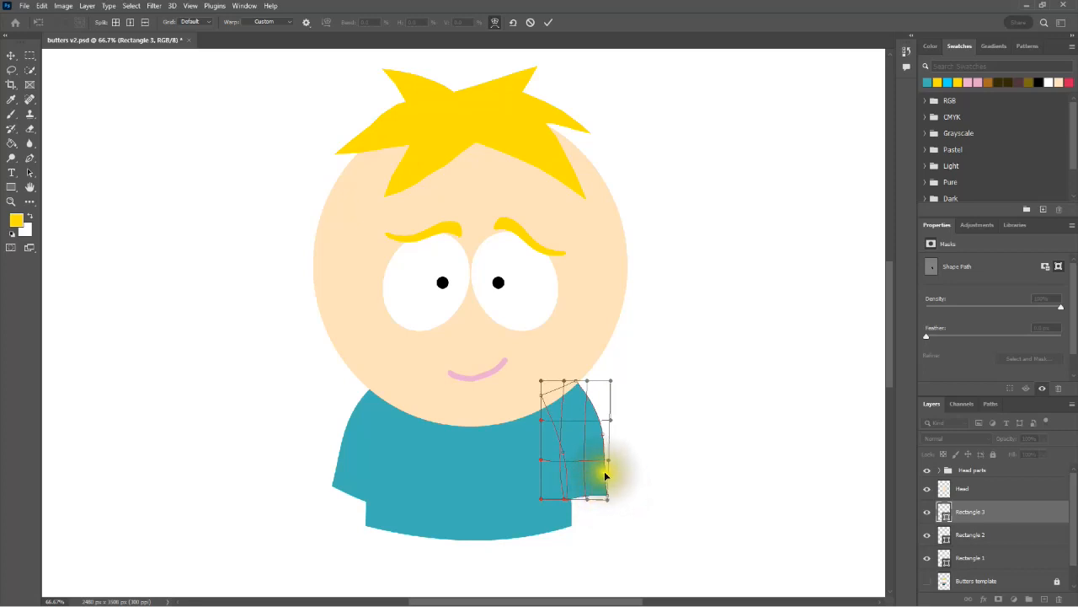
key("Return")
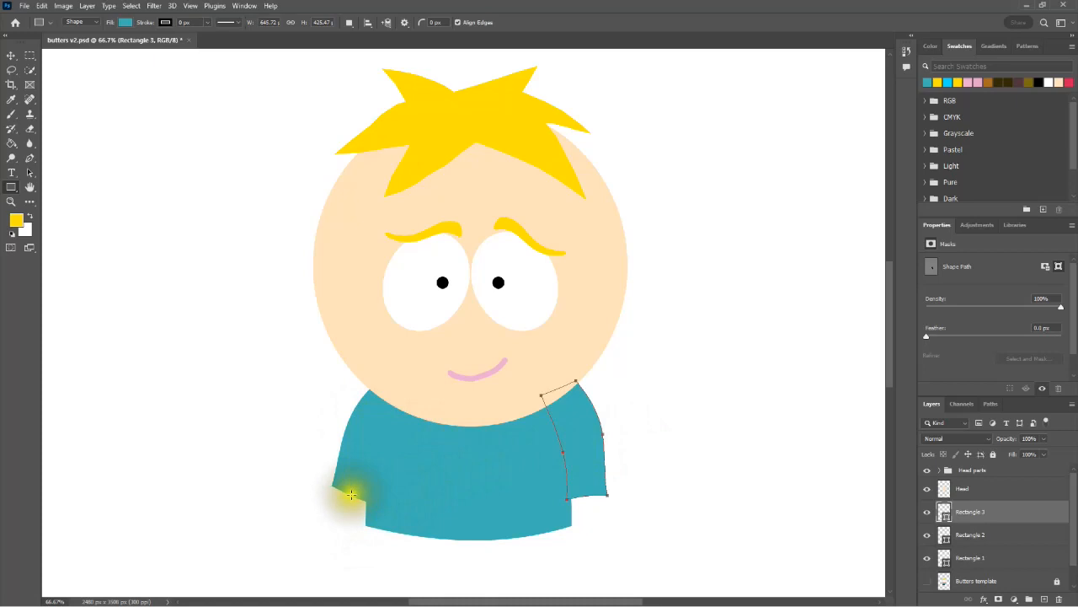
Step: Warp the left-hand sleeve's lower edge into a gentle curve, apply it, and show the Butters template layer again
left_click(971, 537)
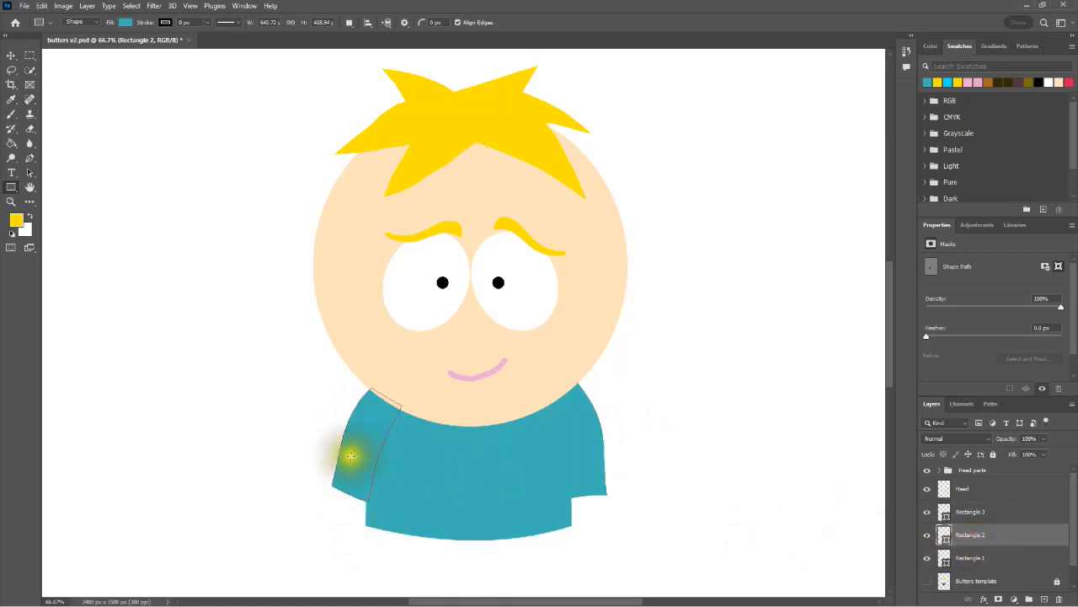
key("ctrl+t")
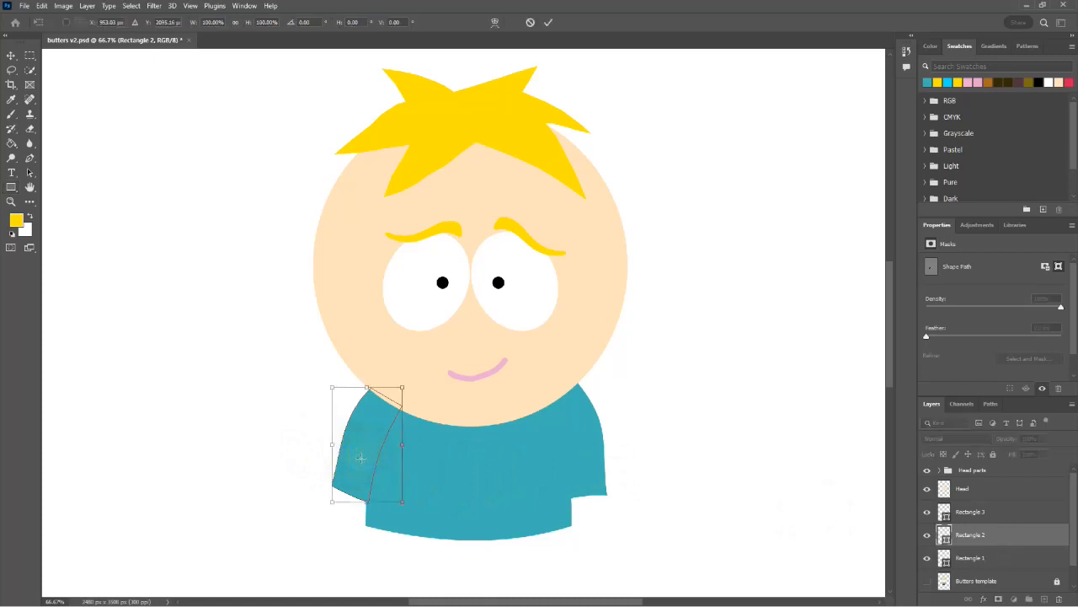
left_click(493, 23)
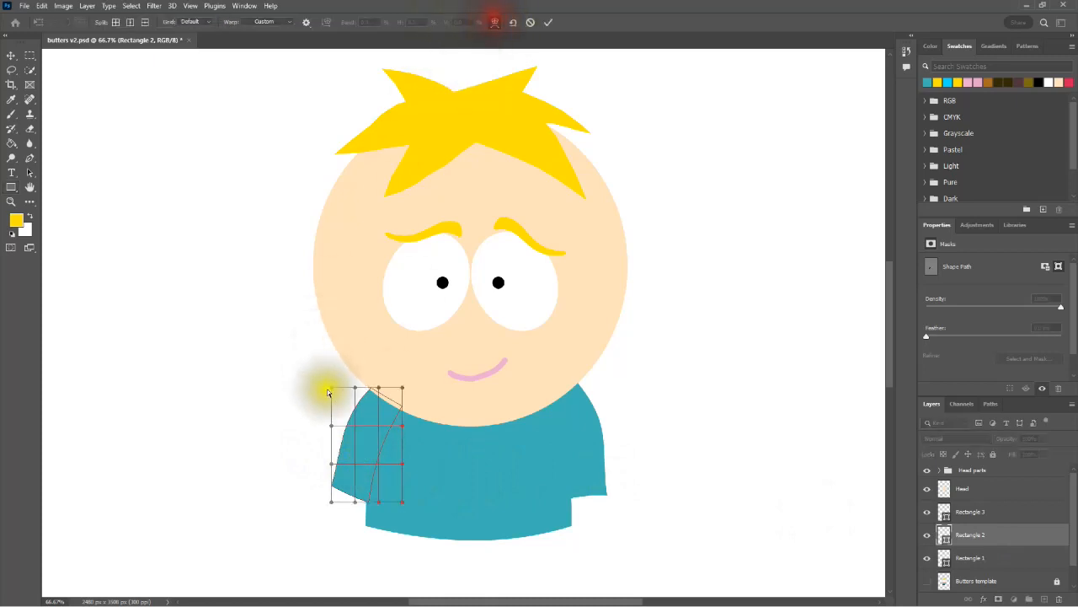
left_click_drag(349, 497, 361, 500)
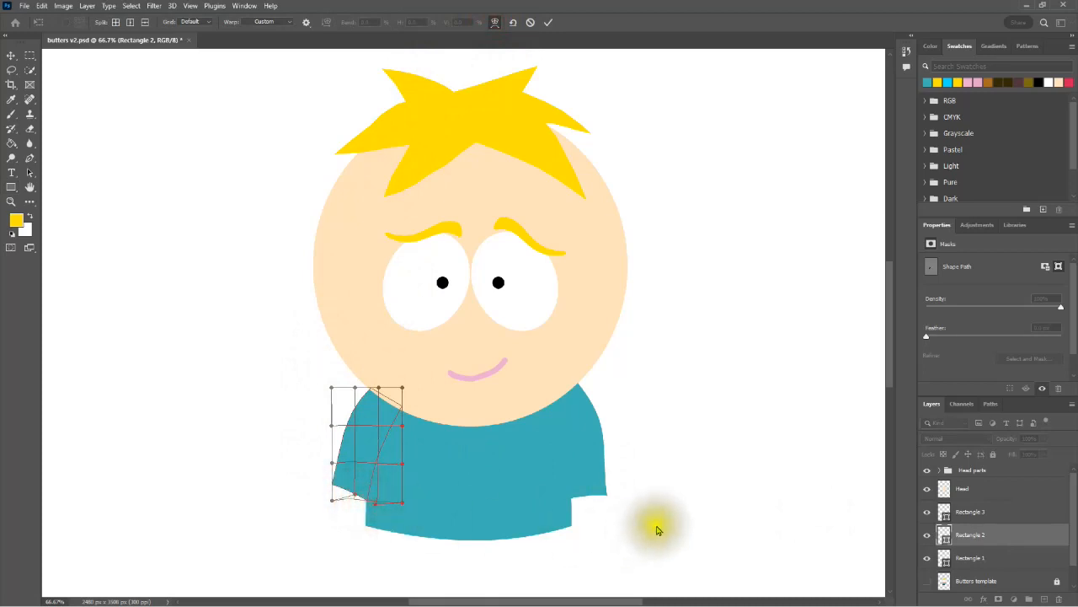
key("Return")
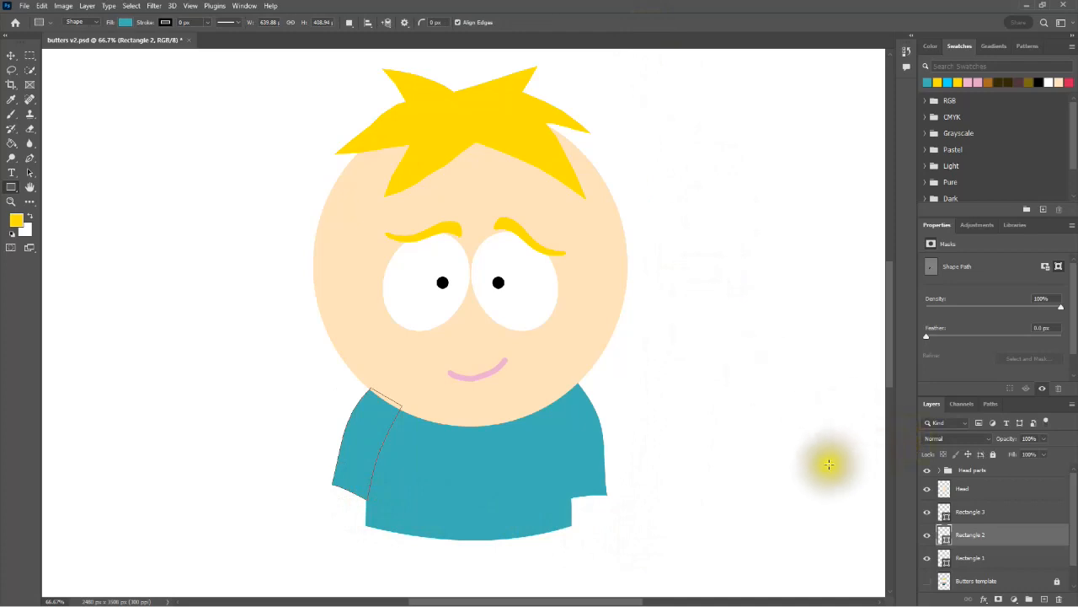
left_click(927, 582)
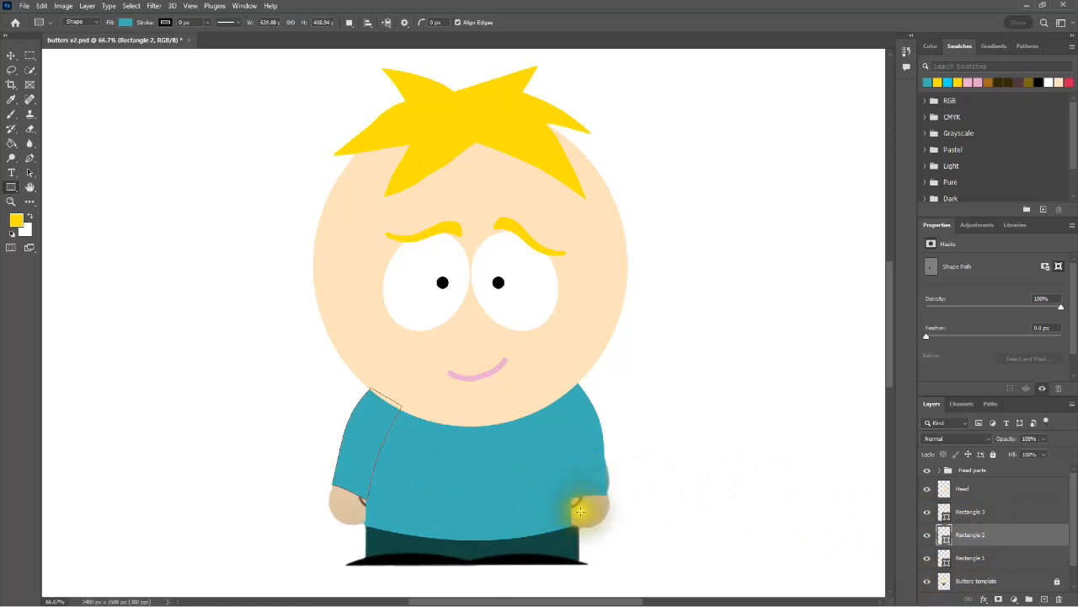
Step: Rasterize the three rectangle layers that form the torso and sleeves
left_click(974, 517)
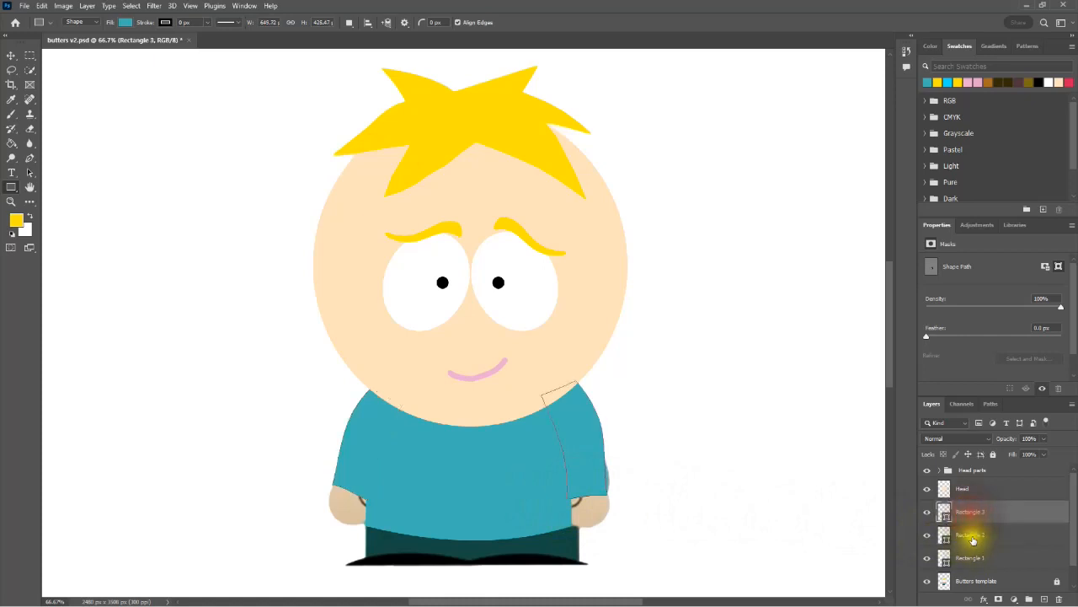
left_click(973, 539, "shift")
left_click(970, 560, "shift")
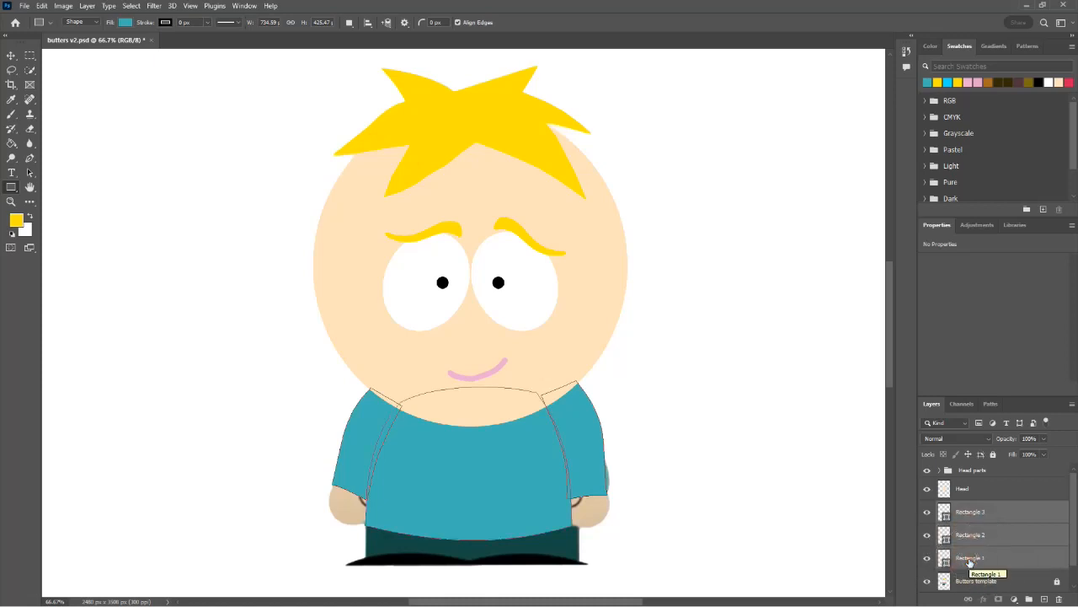
right_click(984, 538)
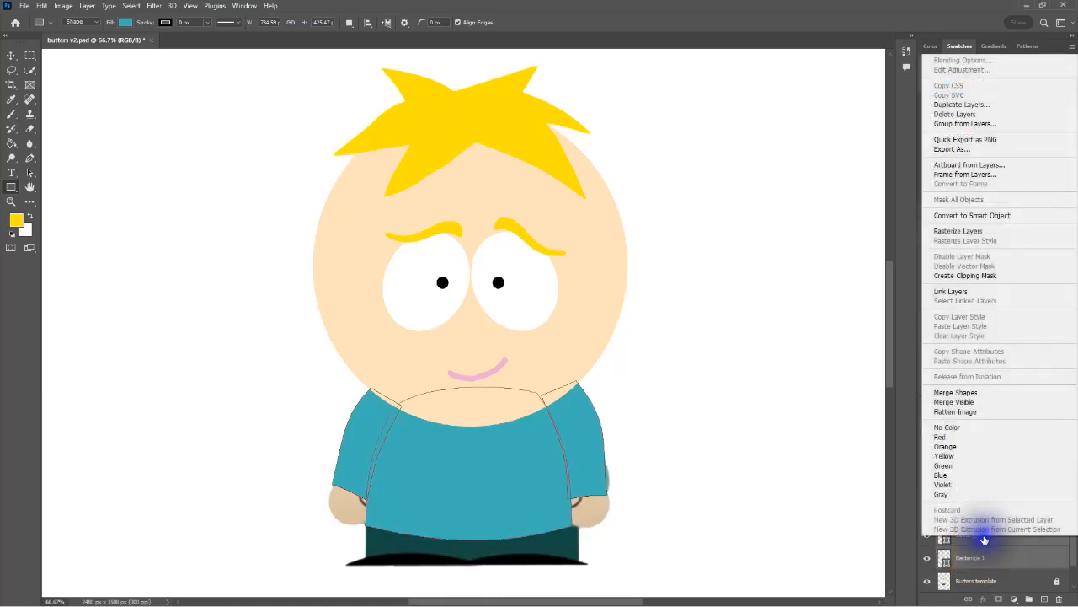
left_click(958, 234)
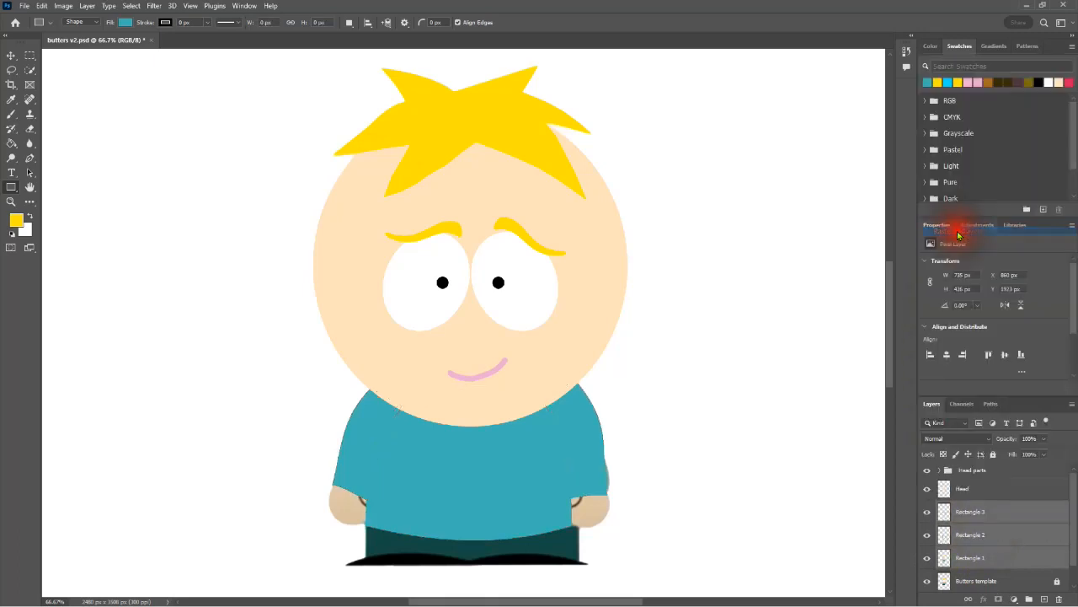
Step: Merge the three rasterized jacket layers into one and rename the merged layer T shirt
right_click(996, 513)
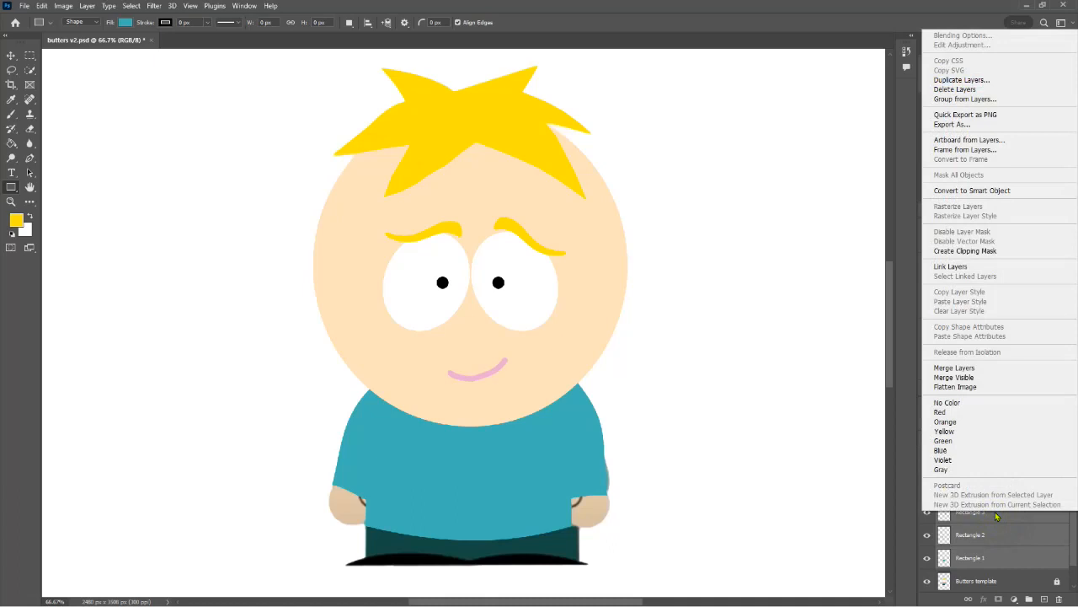
left_click(967, 368)
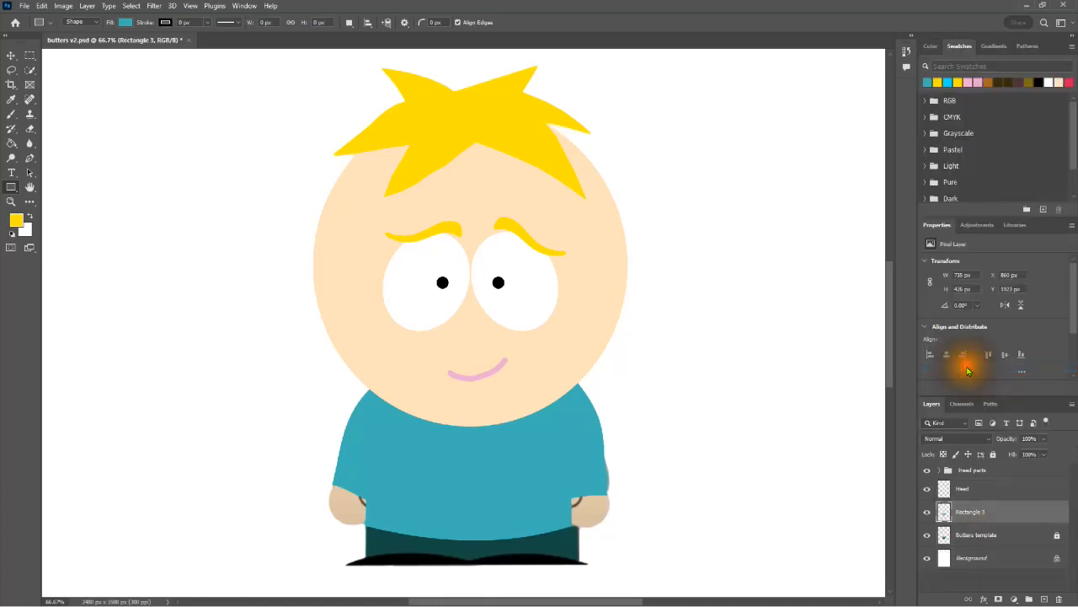
left_click(967, 515)
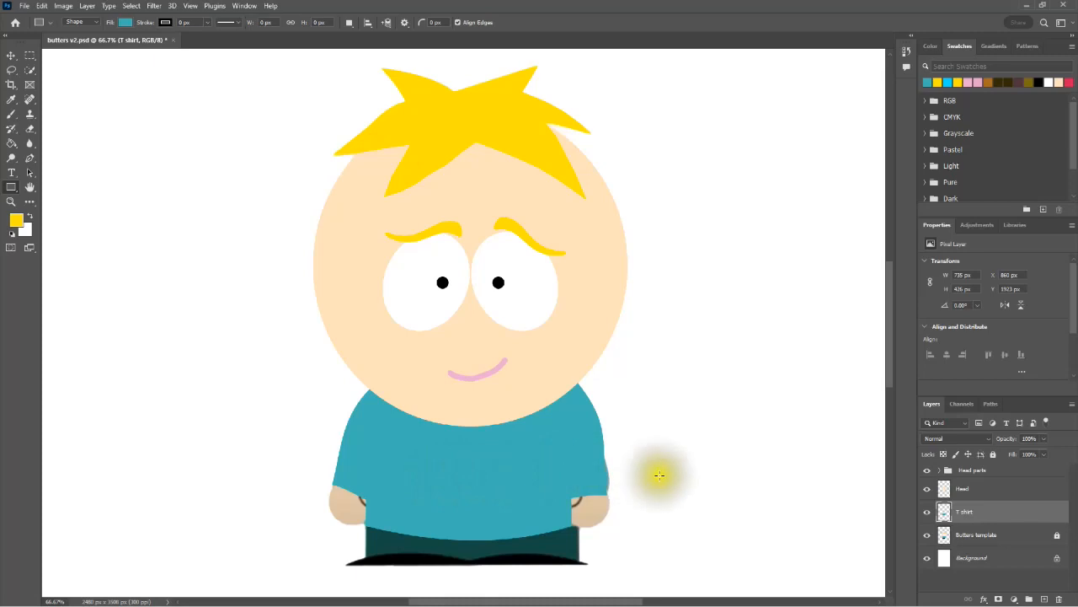
left_click(991, 516, "ctrl")
Step: Switch to the South Park images folder in File Explorer and place Nike-Logo 2.png into the Butters document
mouse_move(633, 594)
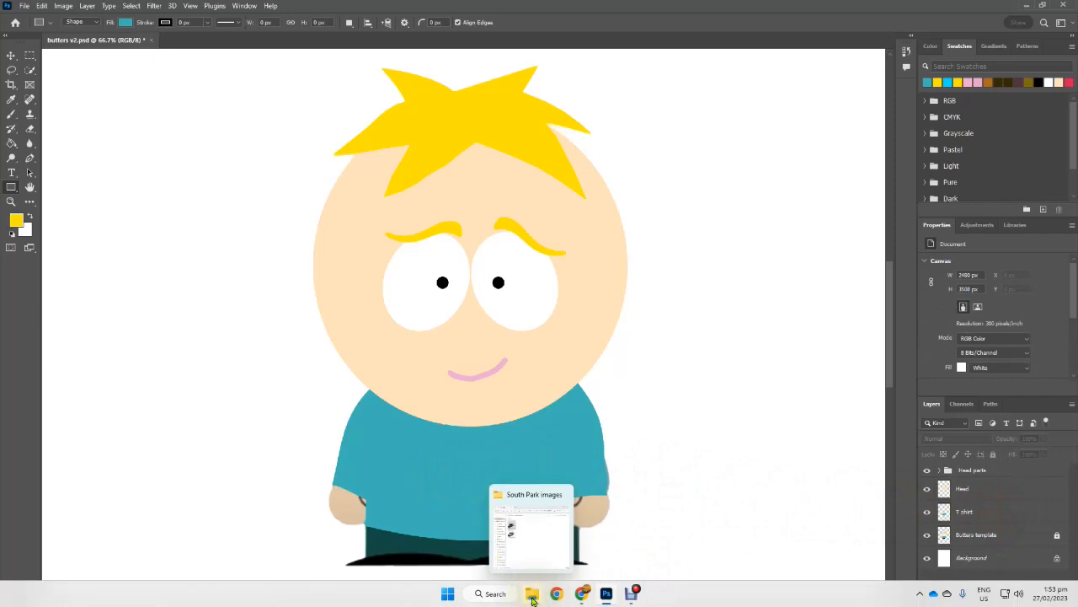
left_click(533, 600)
left_click_drag(572, 161, 751, 94)
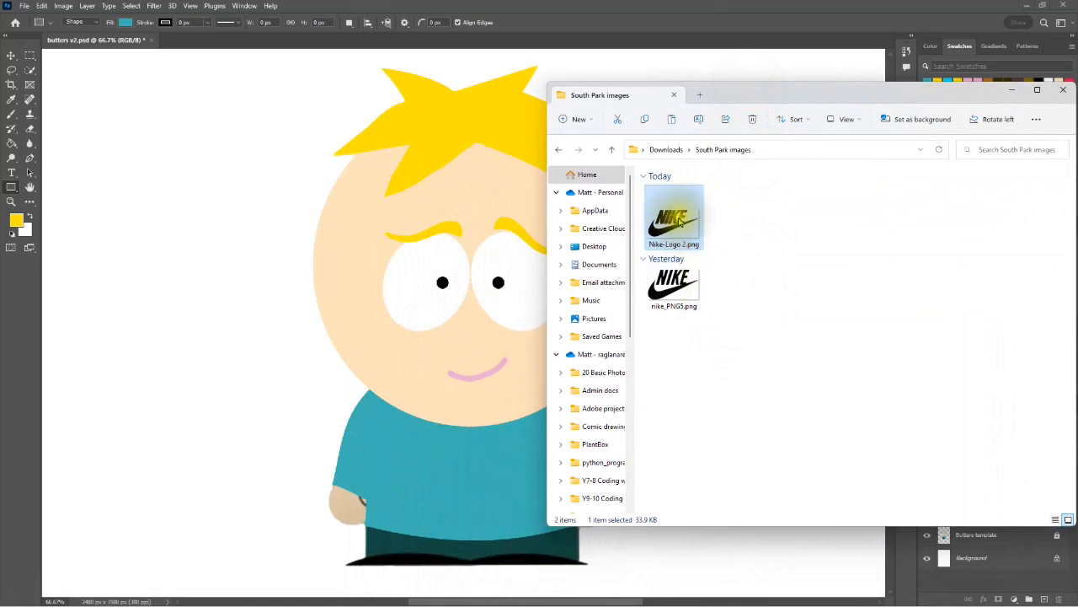
left_click_drag(675, 219, 295, 356)
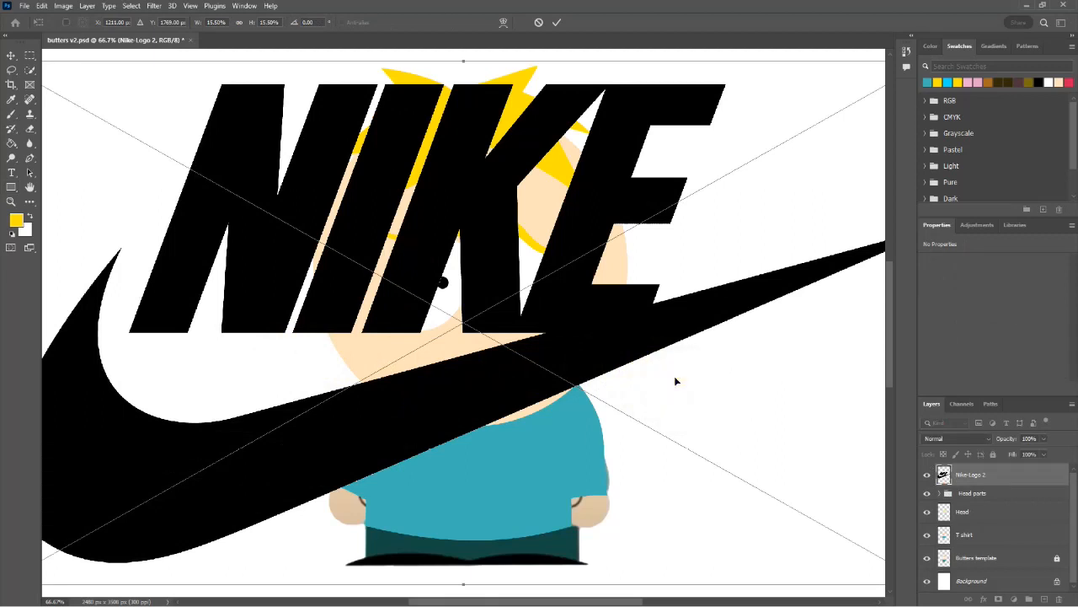
Step: Scale the placed Nike logo down to about 1.56% and position it in the middle of the T shirt's chest
scroll(675, 382, "down", 5)
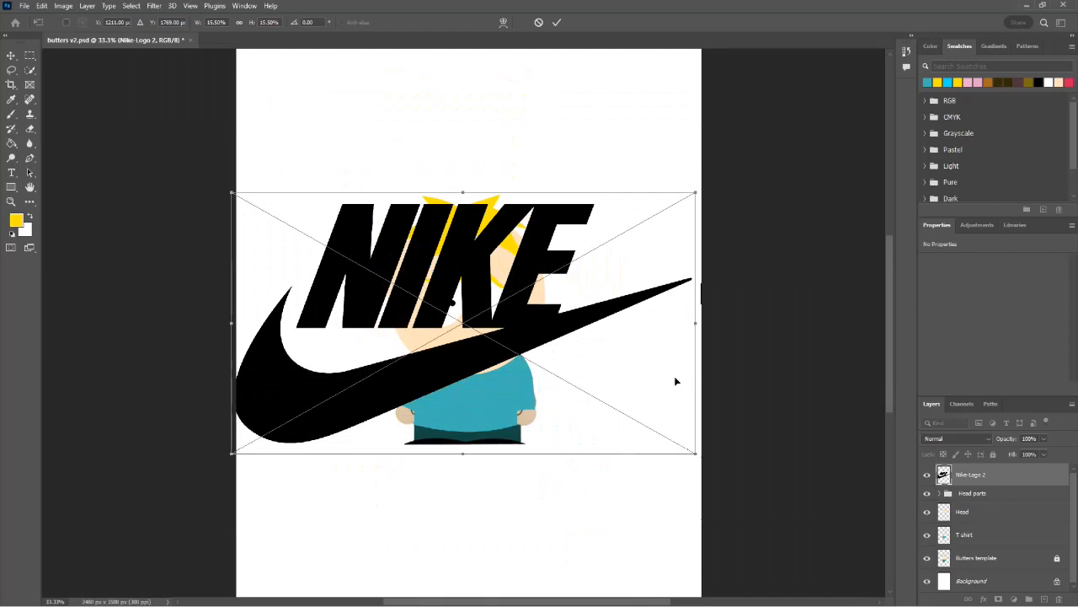
left_click_drag(235, 194, 468, 404)
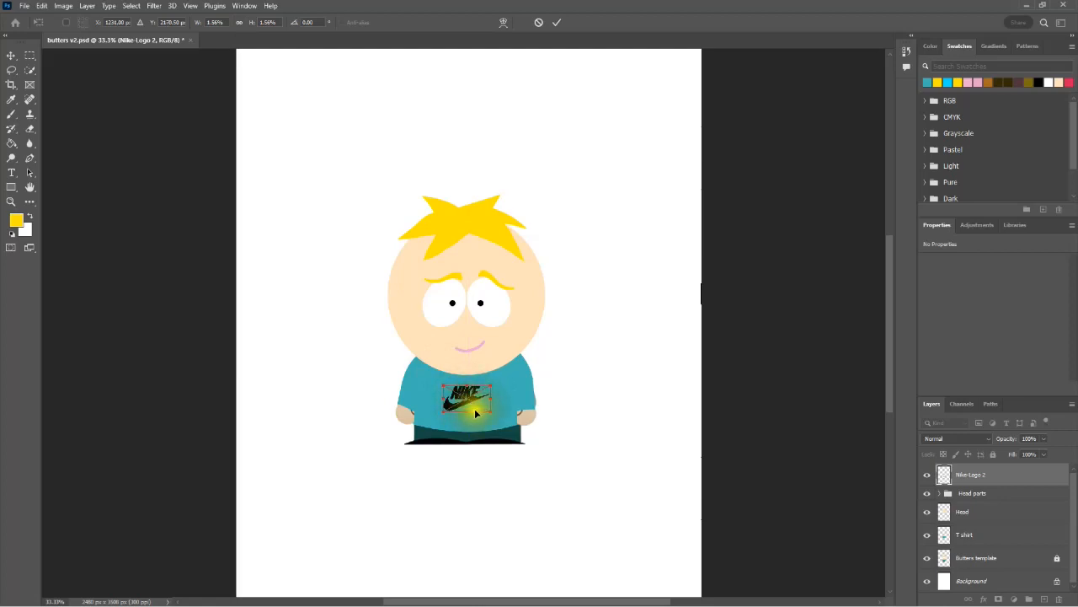
left_click_drag(471, 403, 470, 402)
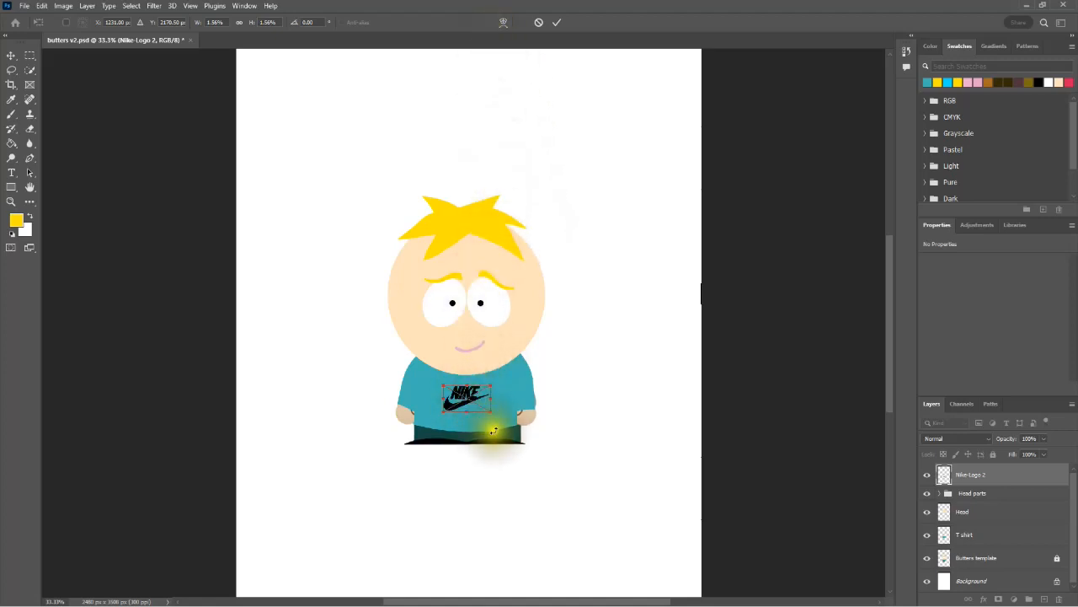
Step: Warp the Nike logo so its middle bows slightly downward across the chest, and apply the transformation
left_click(503, 22)
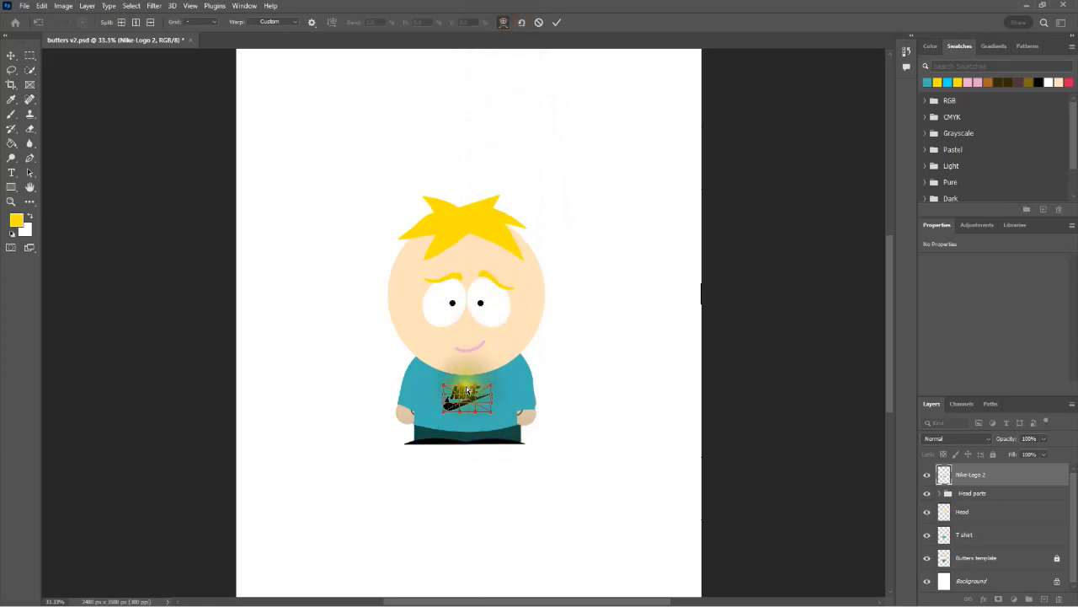
left_click(468, 390)
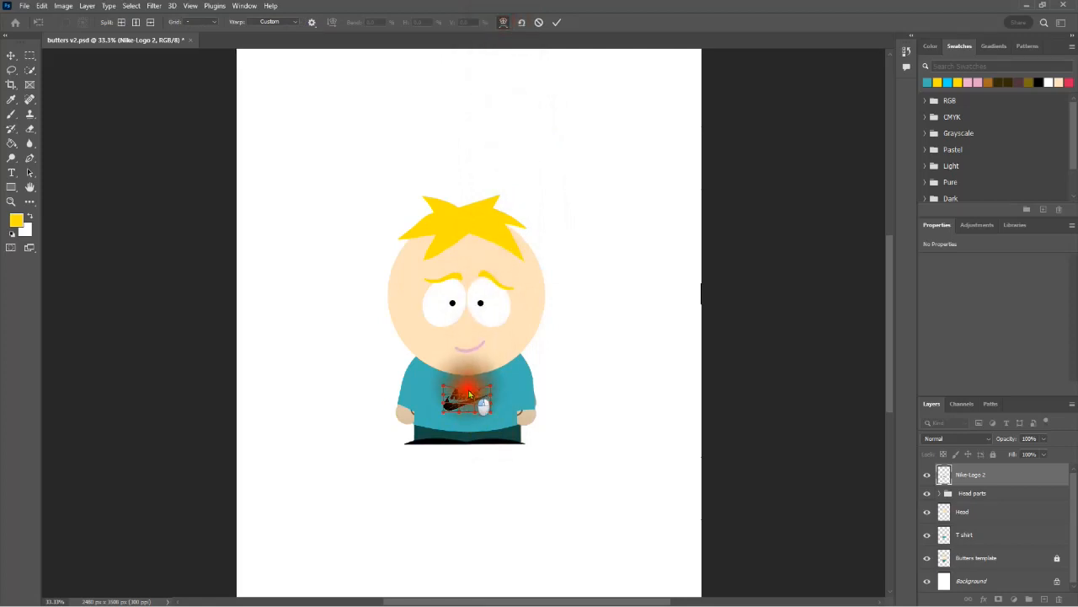
left_click_drag(468, 391, 467, 412)
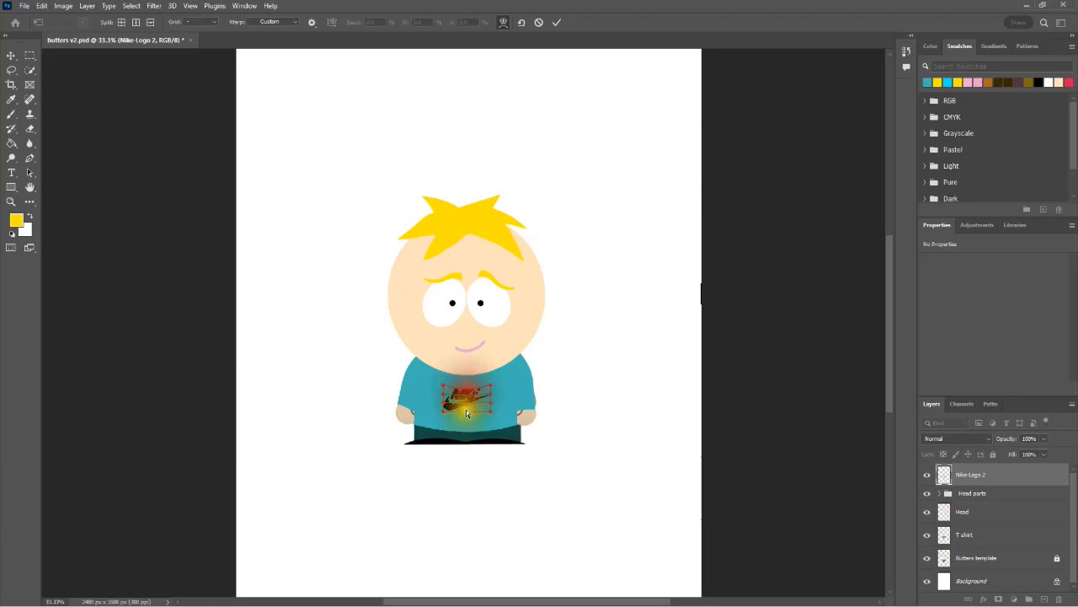
left_click(467, 413)
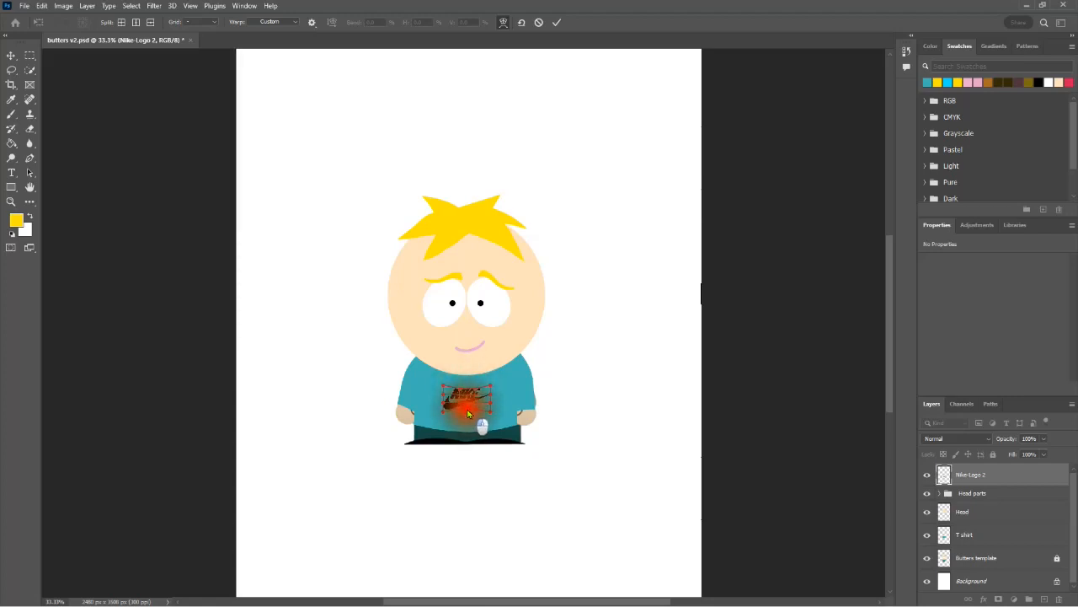
left_click_drag(468, 413, 473, 428)
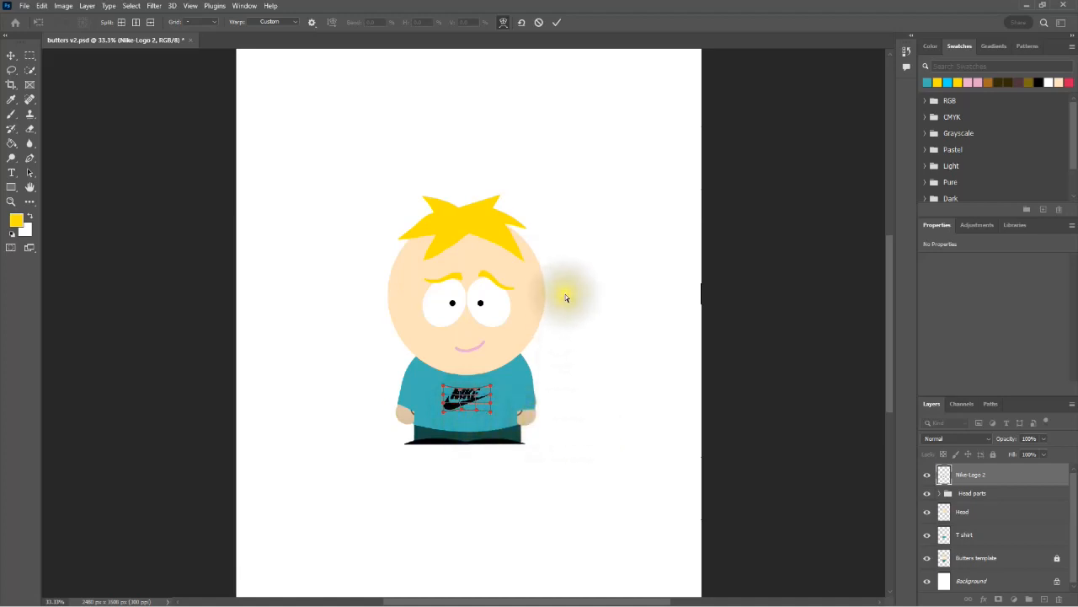
key("Return")
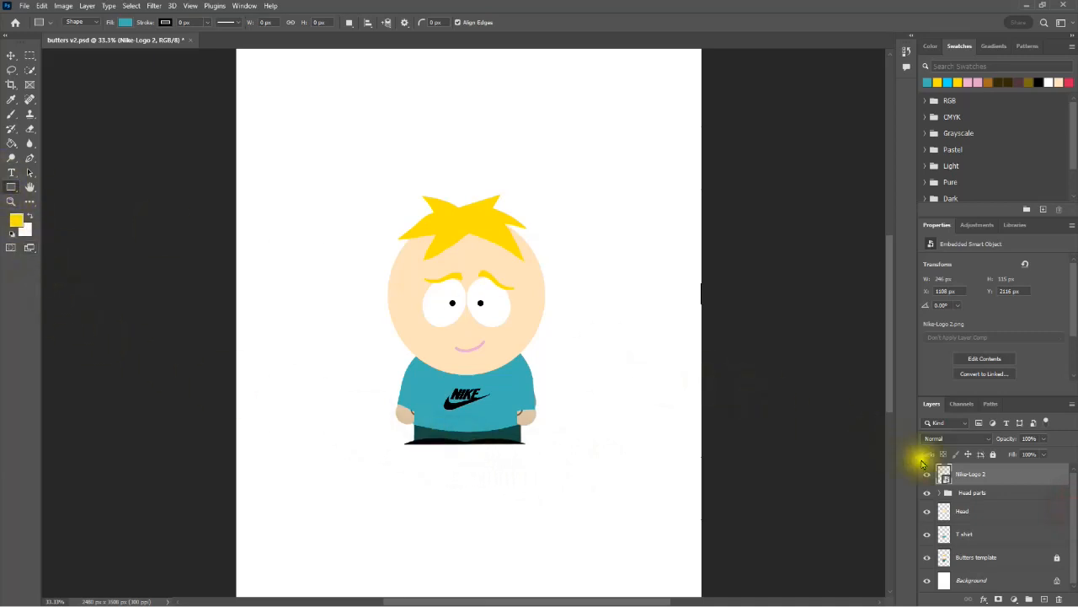
Step: Deselect the Nike logo layer and set the Rectangle tool's fill to a custom dark green
left_click(1009, 477, "ctrl")
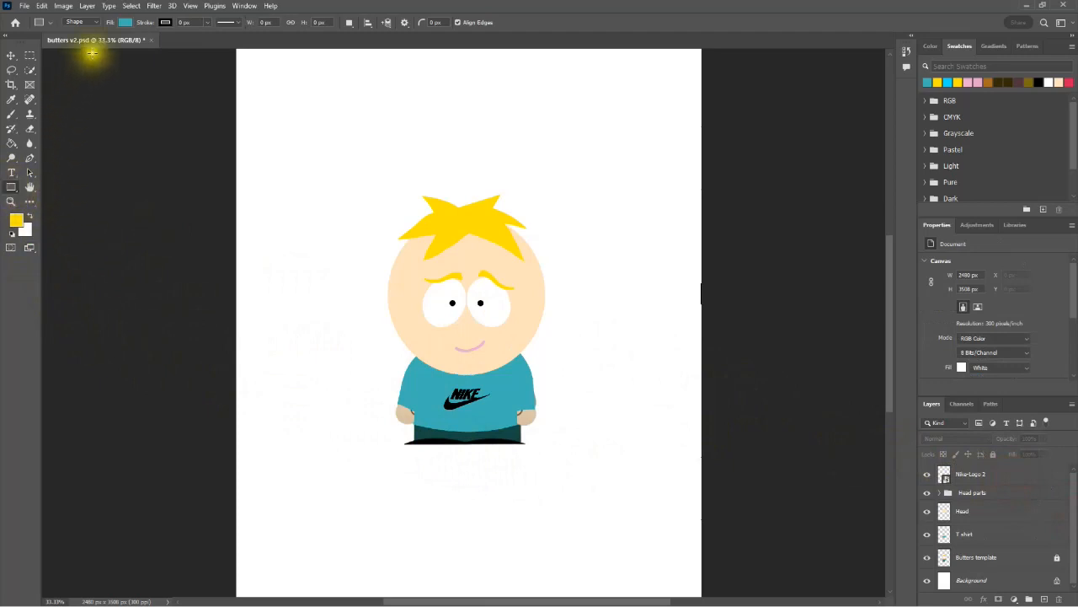
left_click(127, 24)
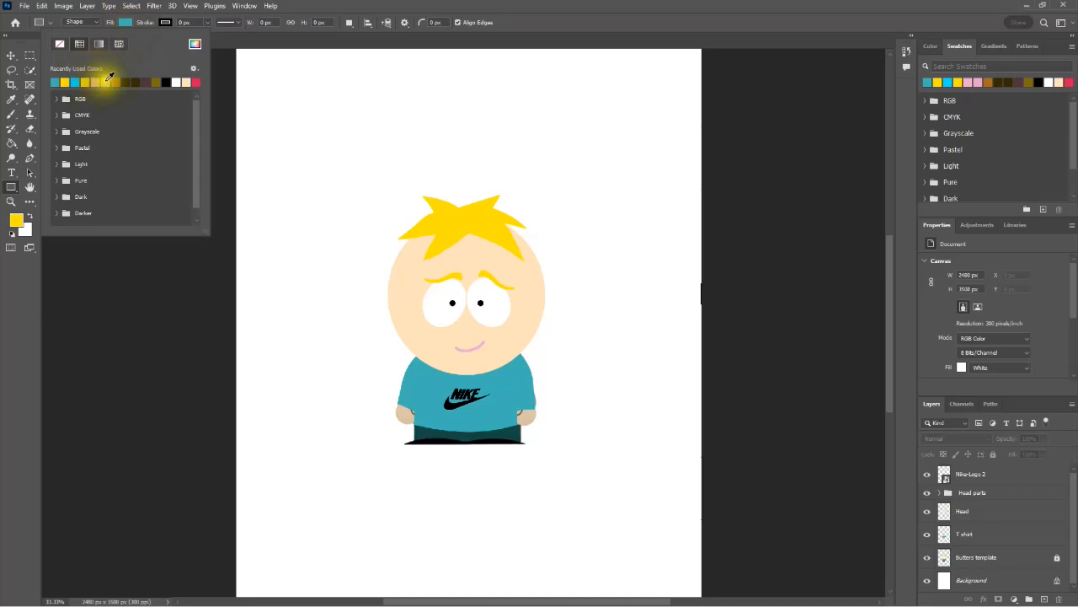
left_click(195, 44)
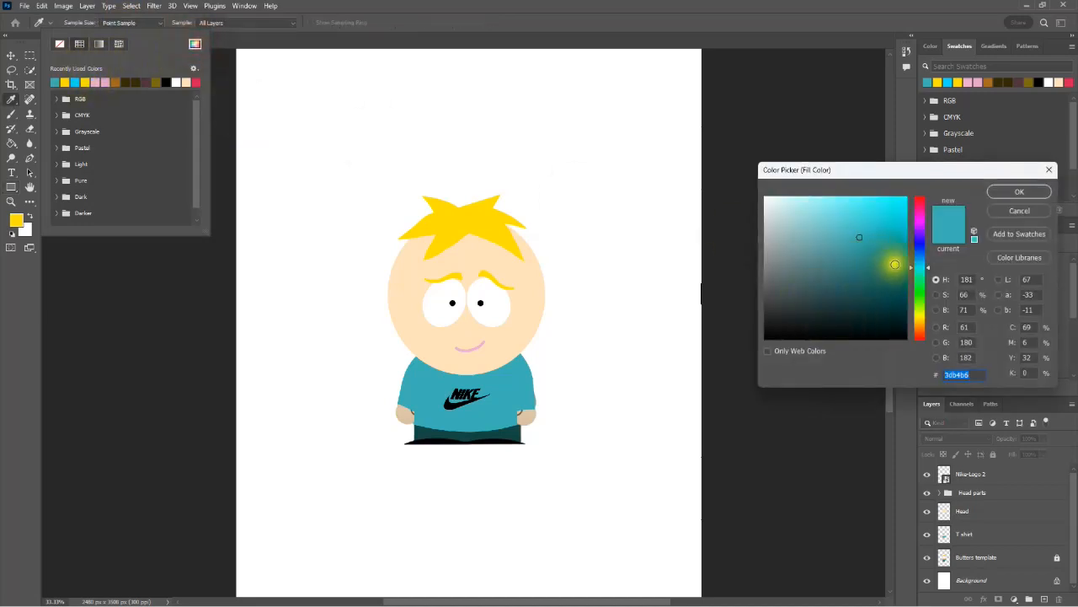
left_click(919, 287)
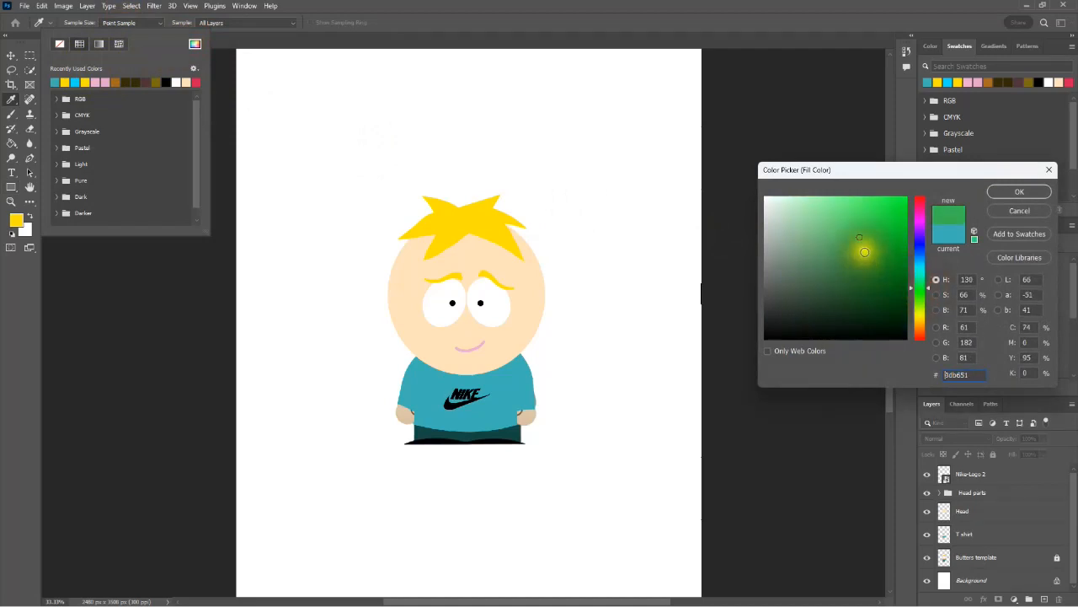
left_click(902, 337)
mouse_move(903, 338)
left_mouse_down()
mouse_move(895, 315)
mouse_move(882, 327)
left_mouse_up()
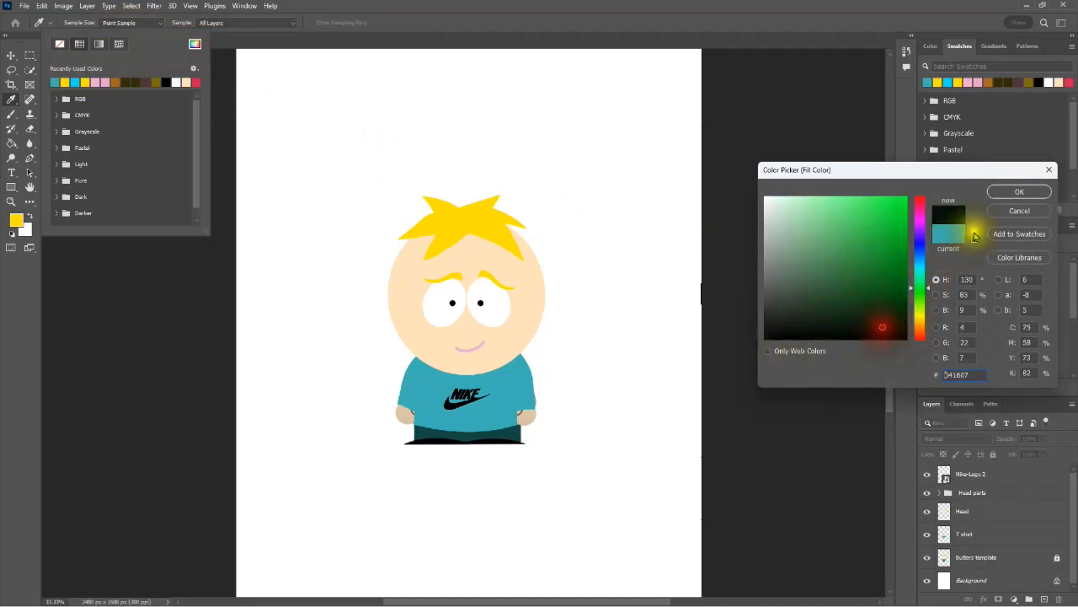
left_click(883, 301)
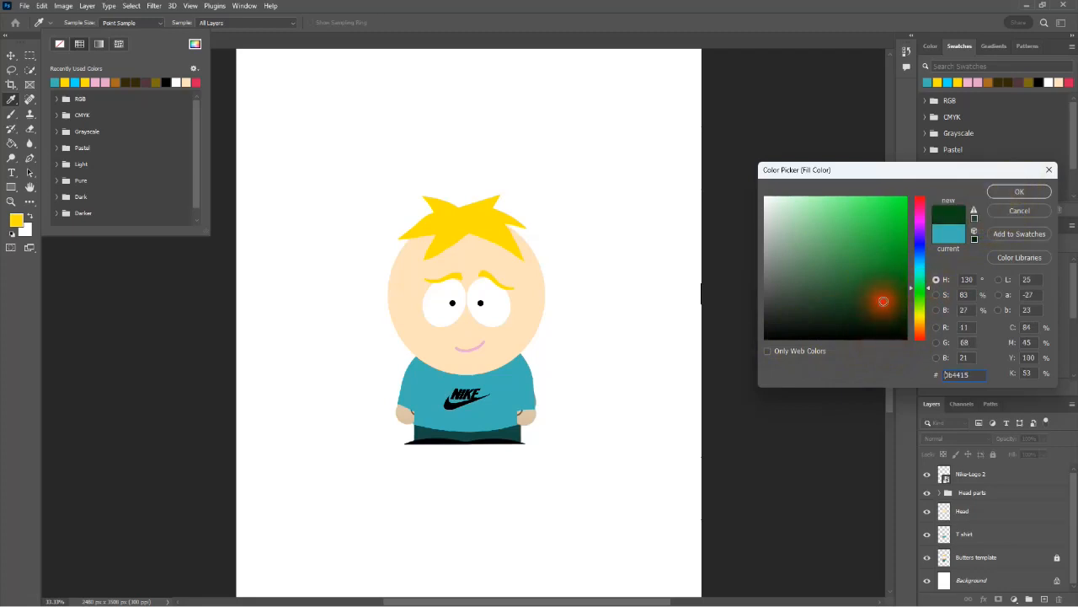
left_click(1023, 193)
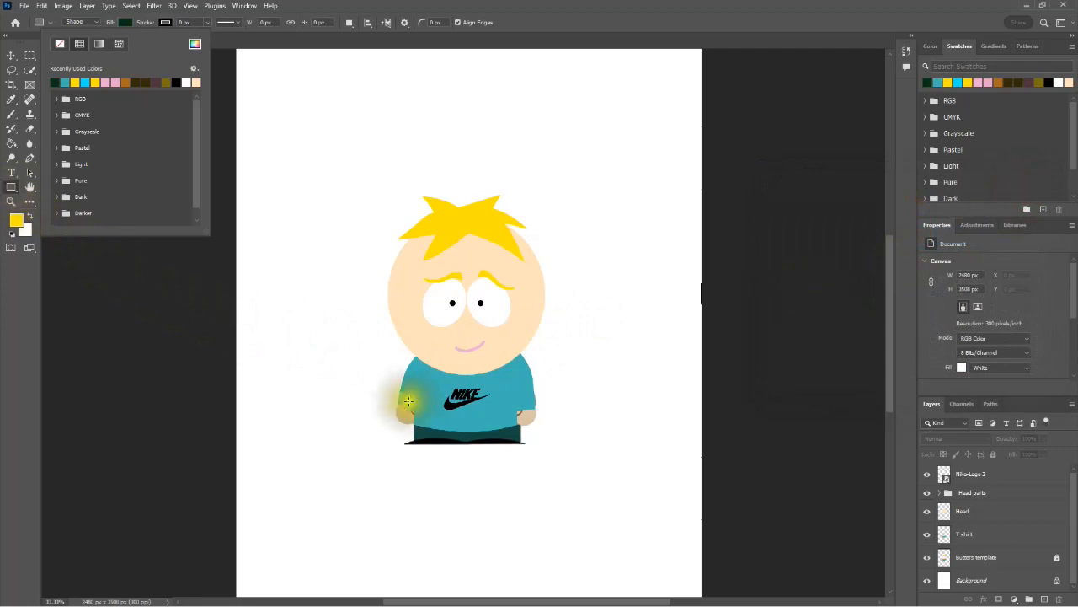
Step: Draw a rectangle about 561 by 107 px over the template's pants and place its layer directly beneath the T shirt layer
left_click_drag(415, 424, 518, 444)
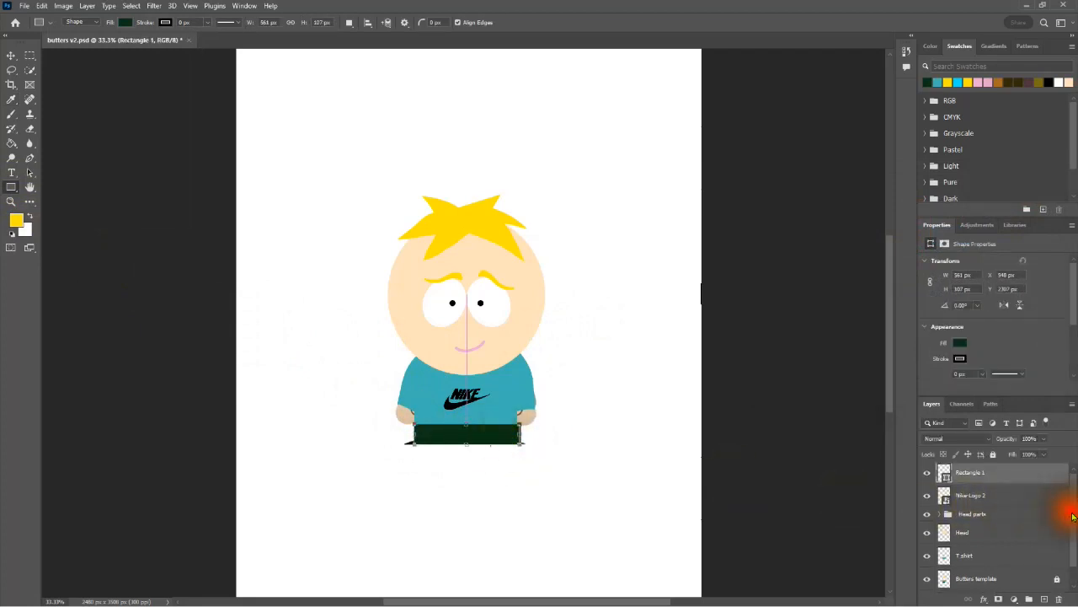
scroll(1064, 514, "down", 1)
scroll(1066, 514, "up", 1)
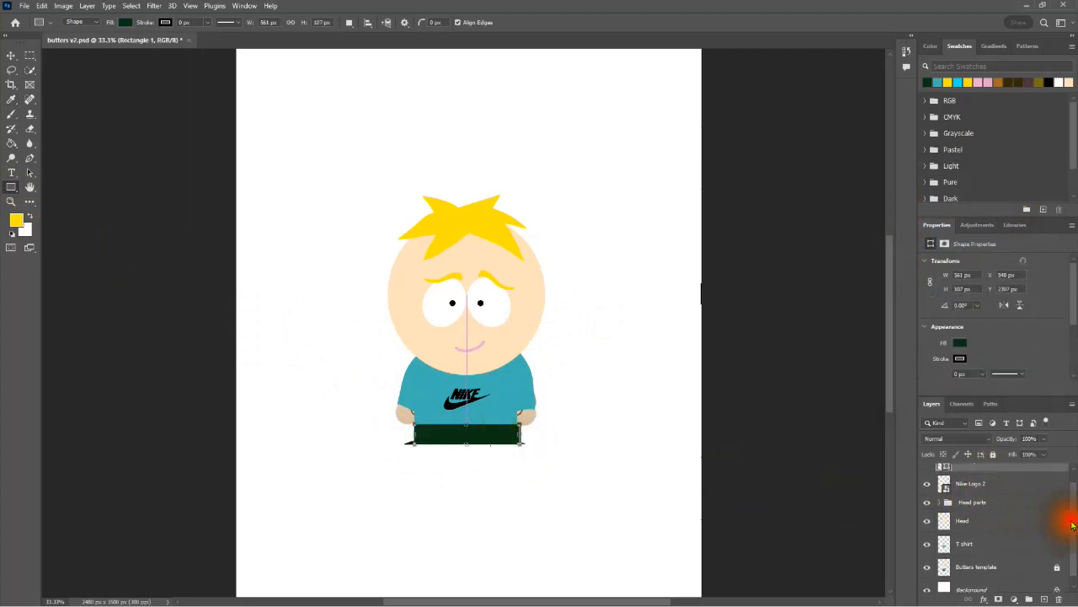
left_click_drag(986, 474, 987, 560)
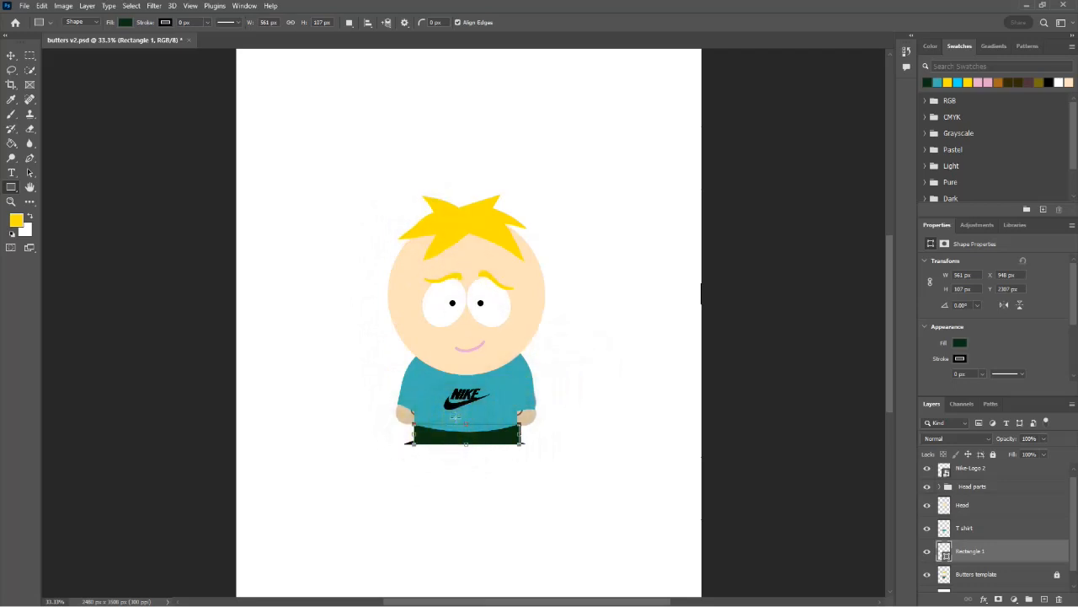
Step: Warp both sides of the dark green rectangle slightly inward, apply the warp, and hide the Butters template layer
key("ctrl+t")
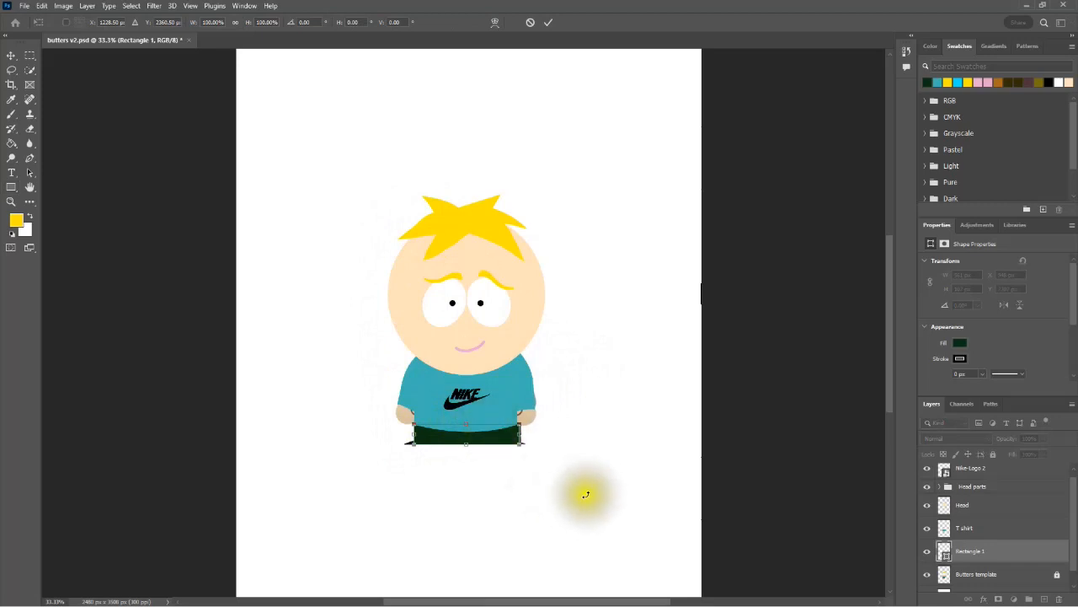
left_click(494, 22)
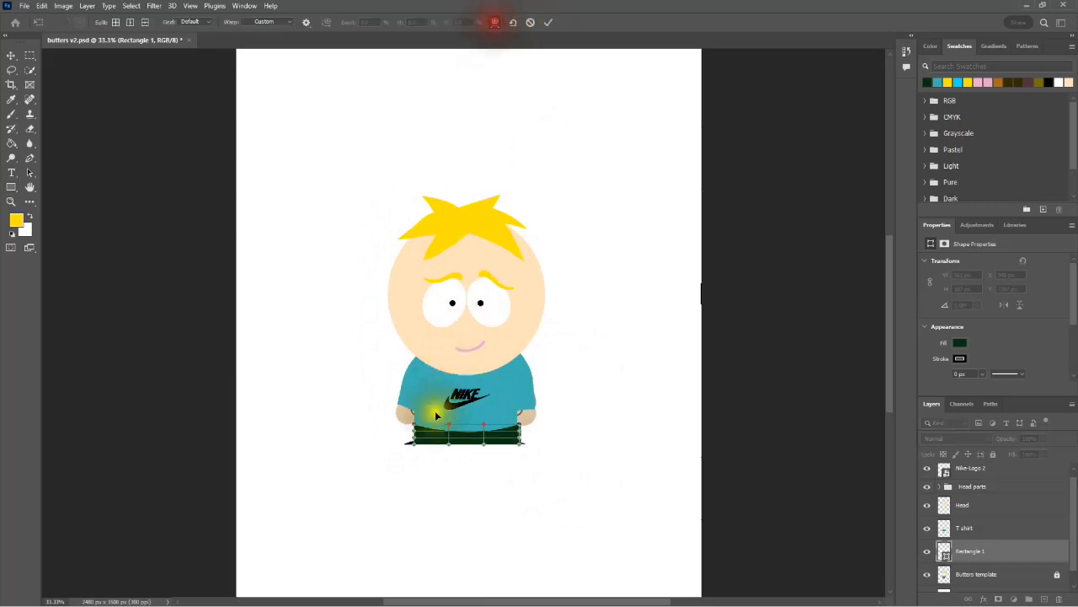
key("ctrl+plus")
key("ctrl+plus")
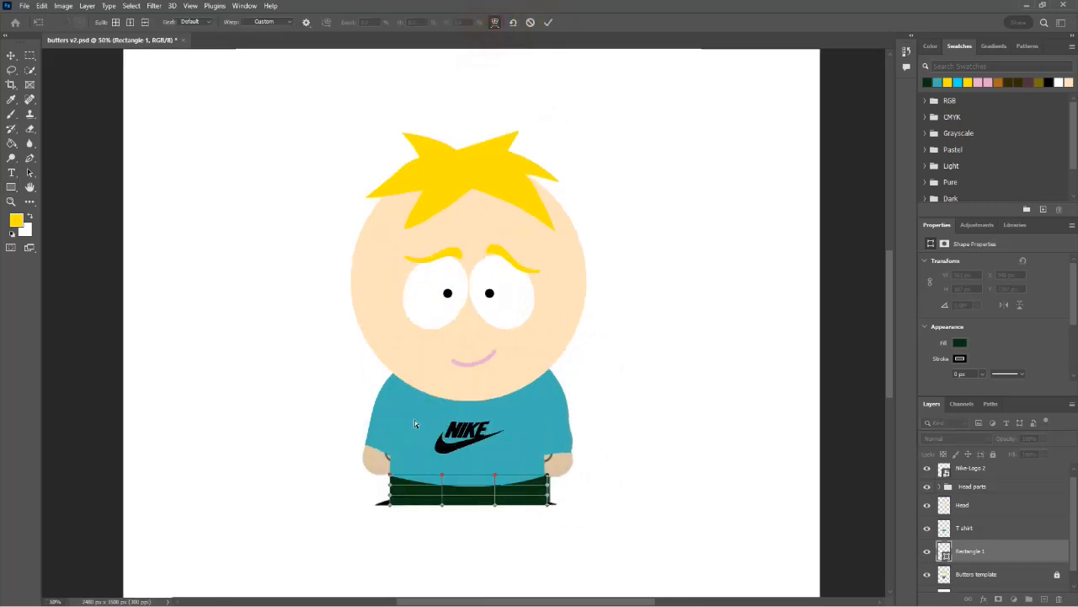
left_click_drag(478, 435, 472, 315)
left_click_drag(357, 423, 362, 425)
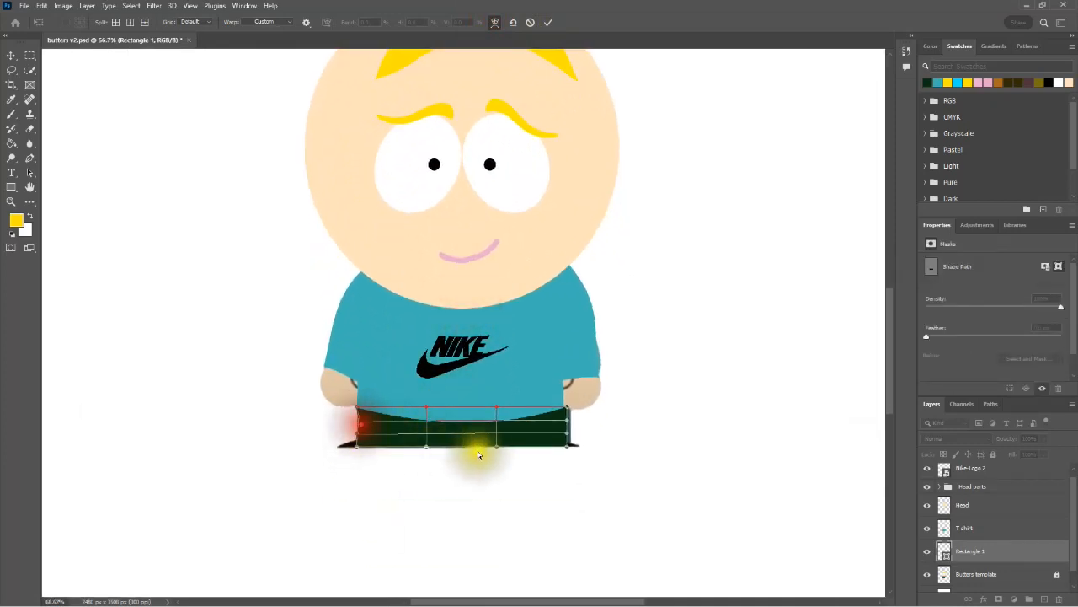
left_click(565, 428)
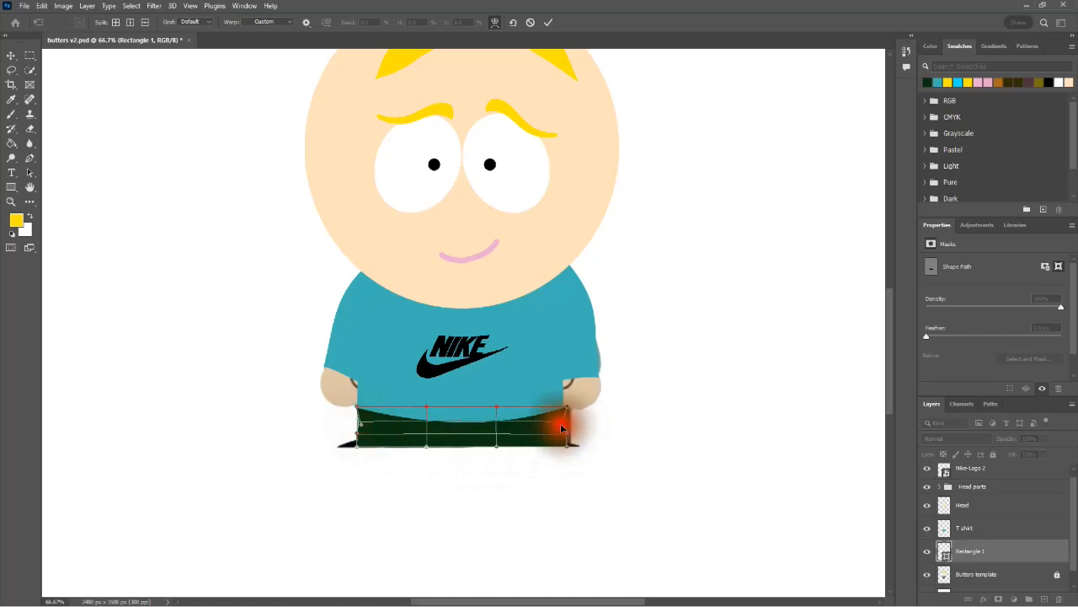
left_click(360, 433)
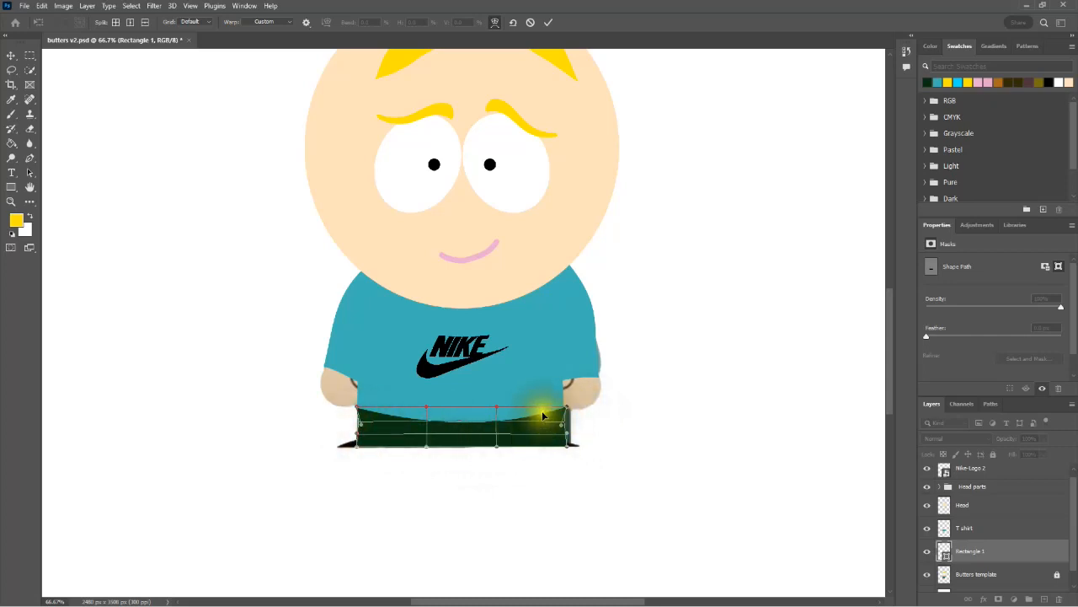
key("Return")
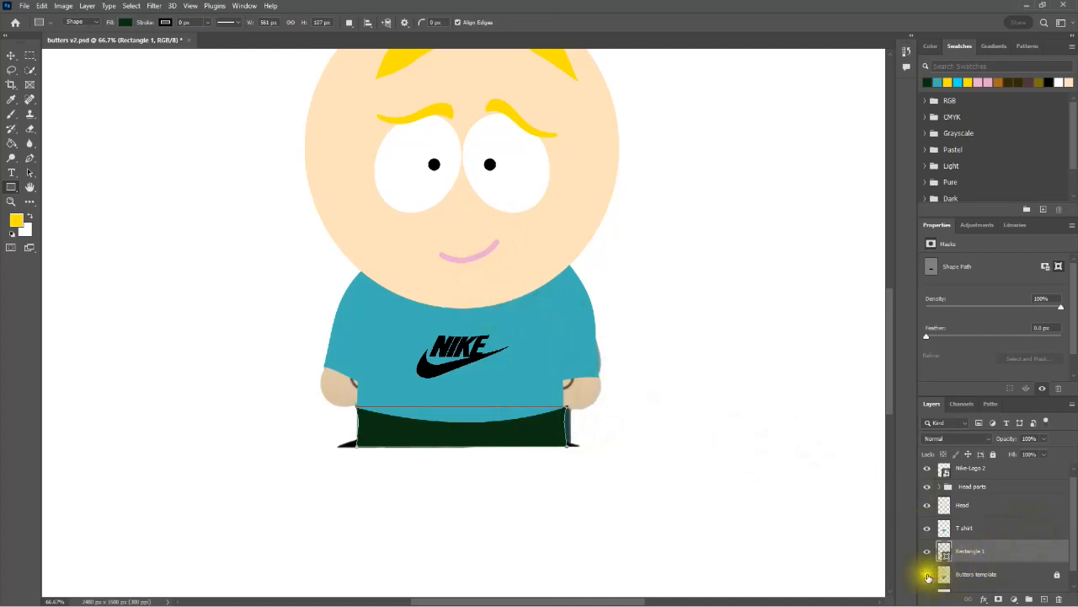
left_click(927, 574)
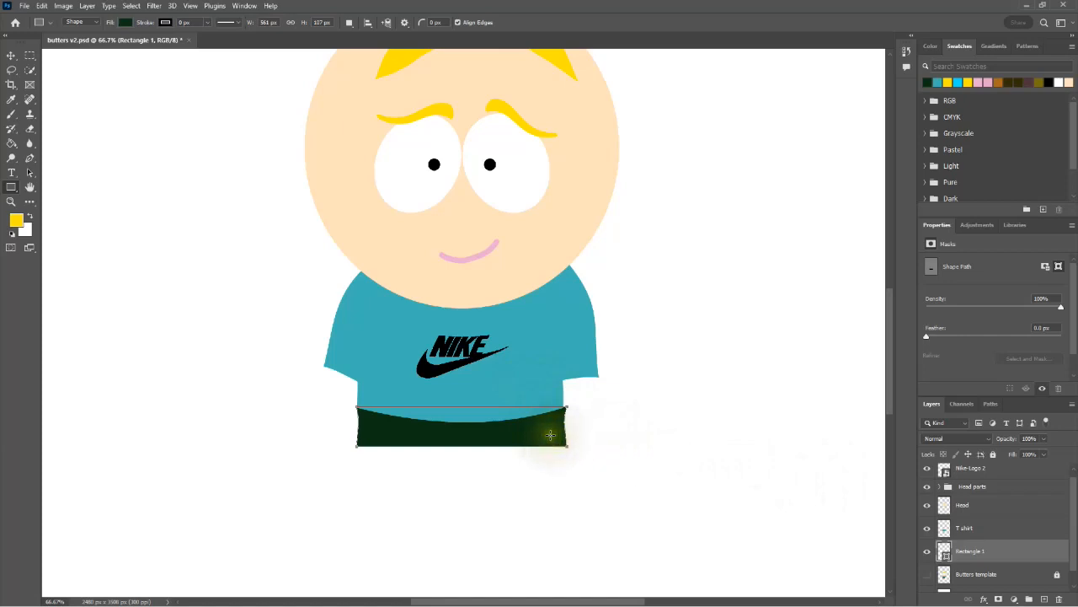
Step: Warp the green shape's upper right-hand corner inward to meet the T shirt's edge, apply it, and rename the layer Pants
key("ctrl+t")
left_click(495, 22)
left_click_drag(568, 411, 564, 413)
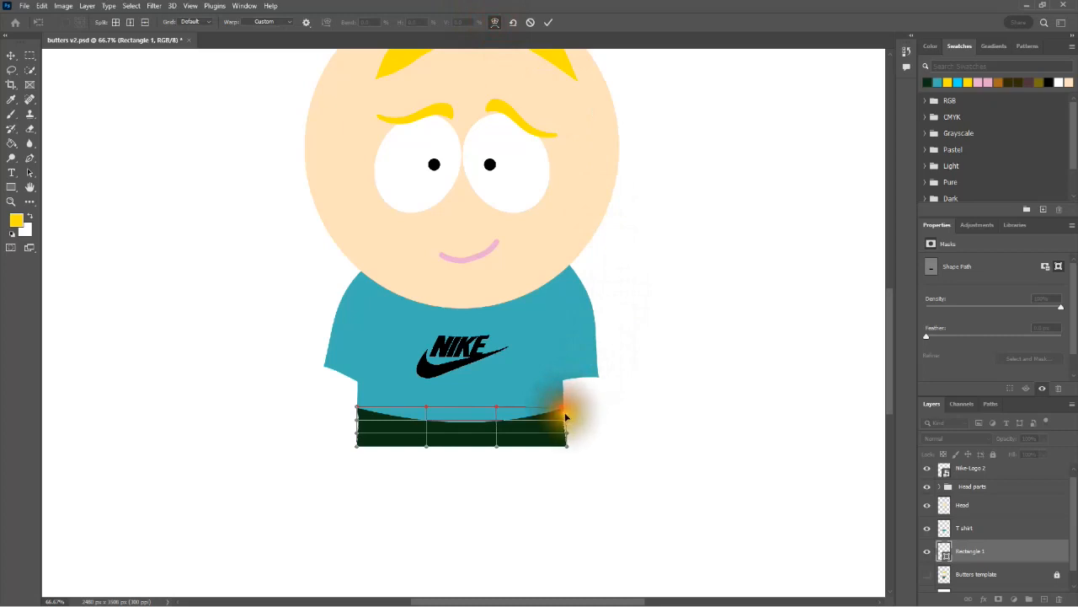
left_click(583, 404)
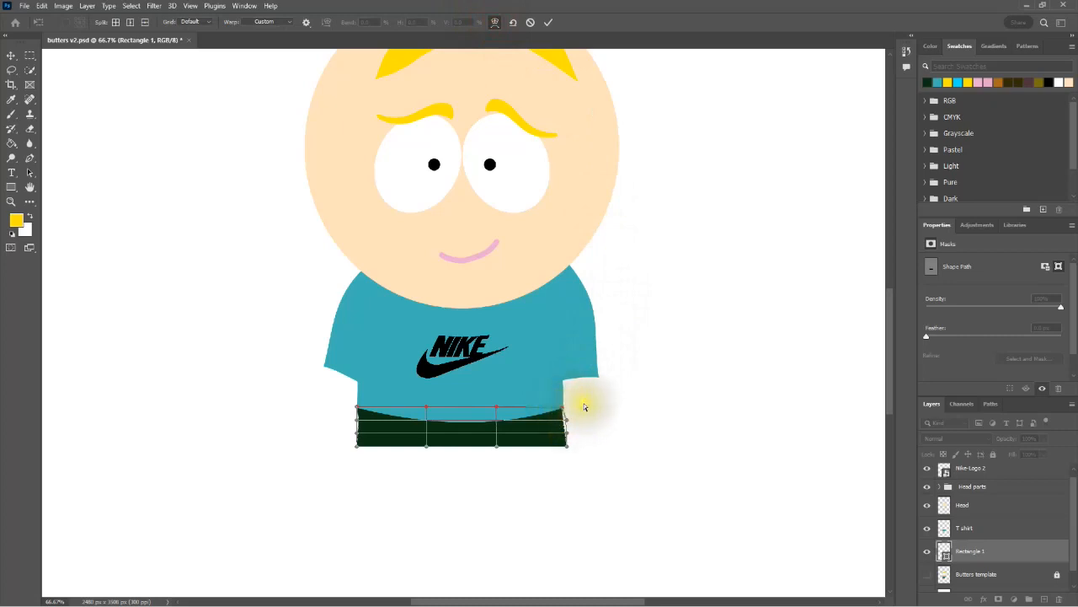
key("Return")
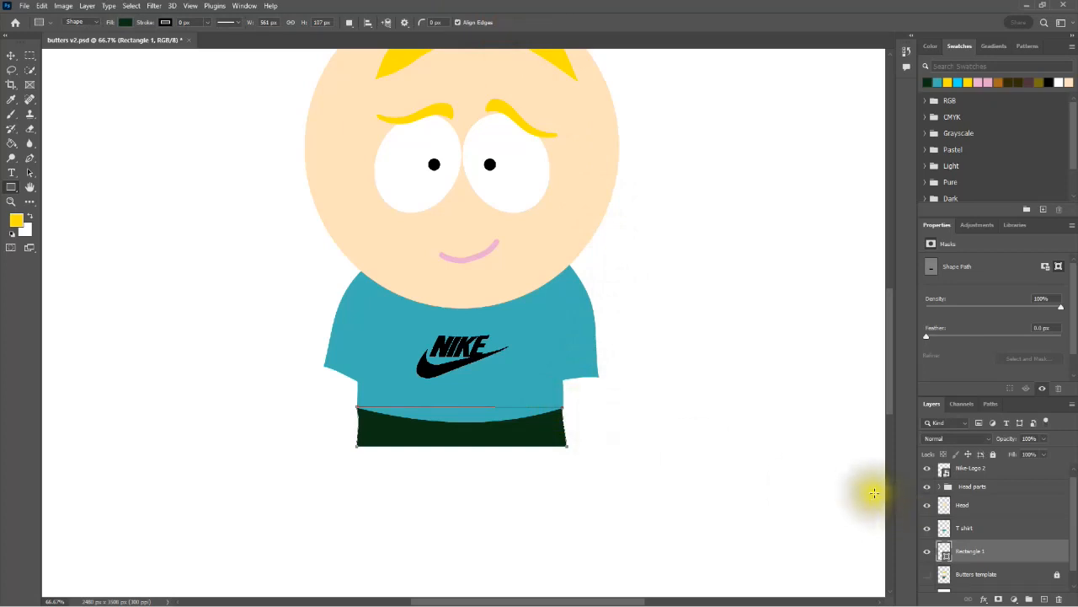
double_click(966, 553)
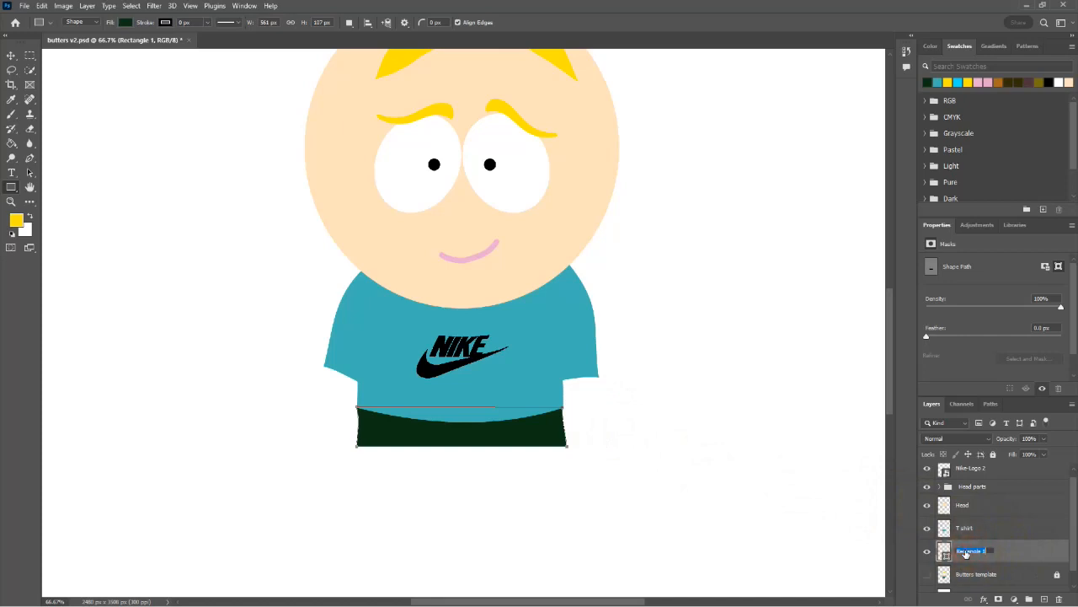
key("Return")
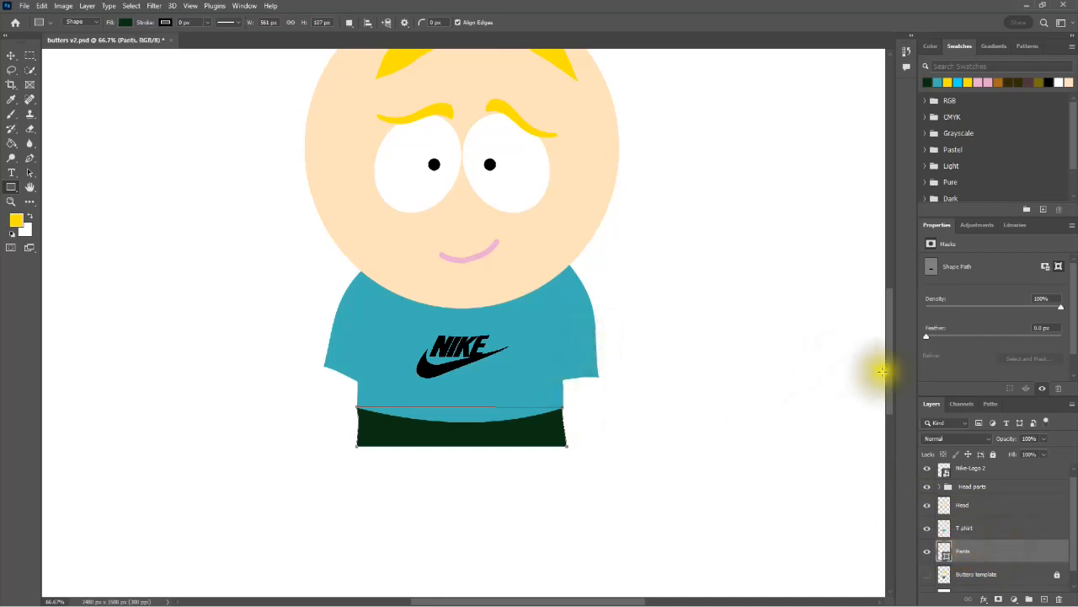